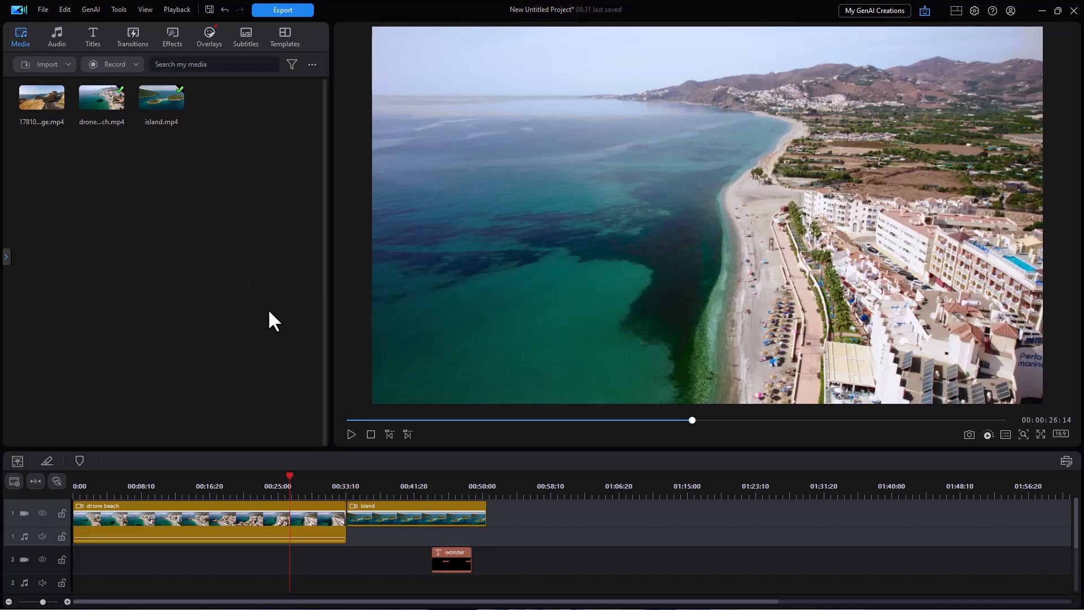
# Move the playhead to the end of the drone beach clip on video track 1.
pyautogui.click(314, 520)
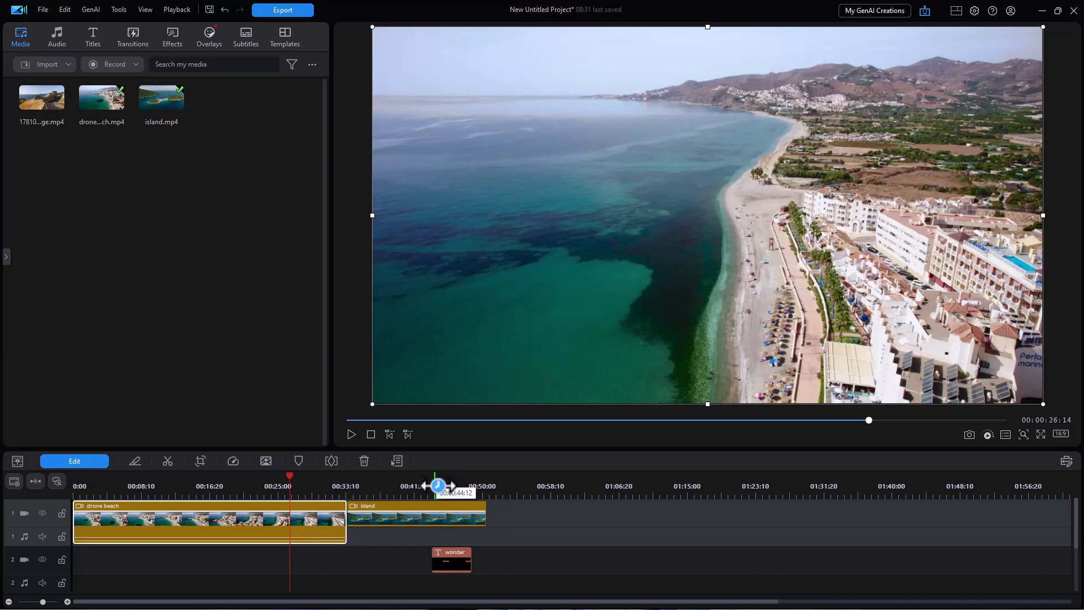
pyautogui.click(455, 491)
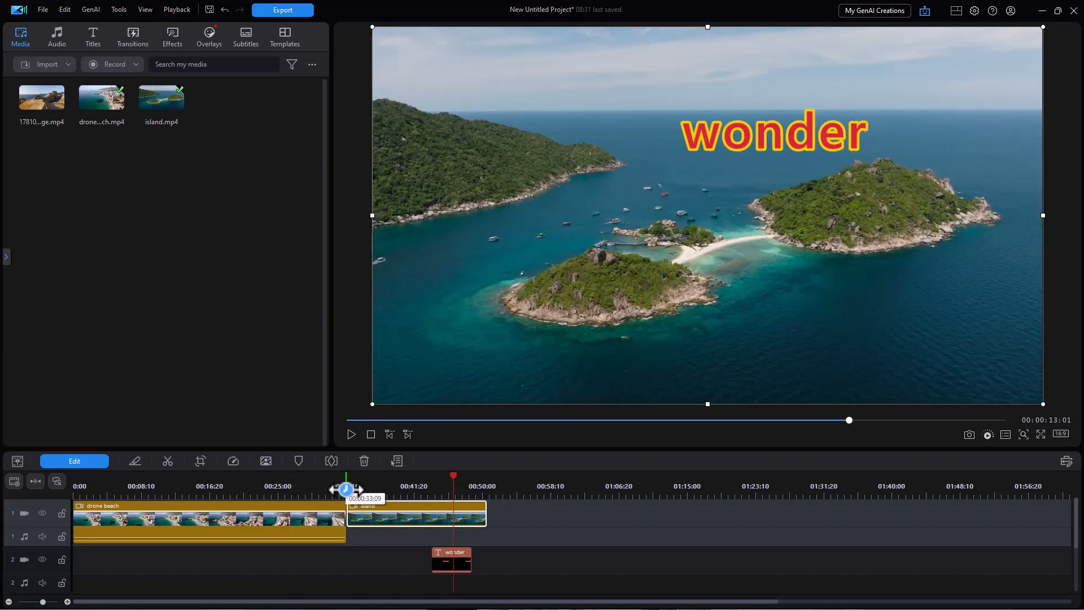
pyautogui.click(295, 486)
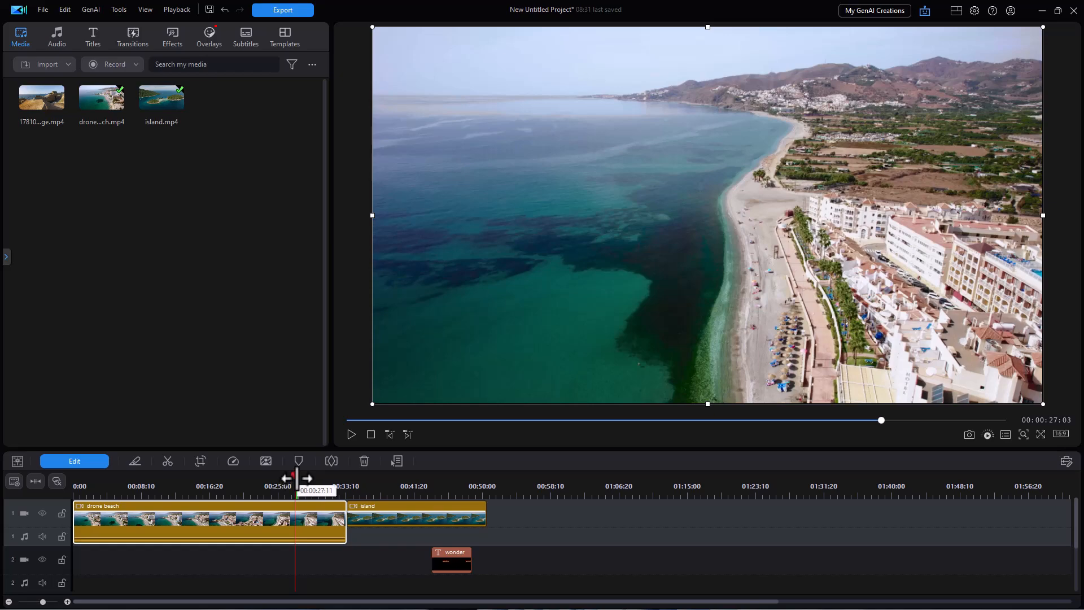
pyautogui.press('End')
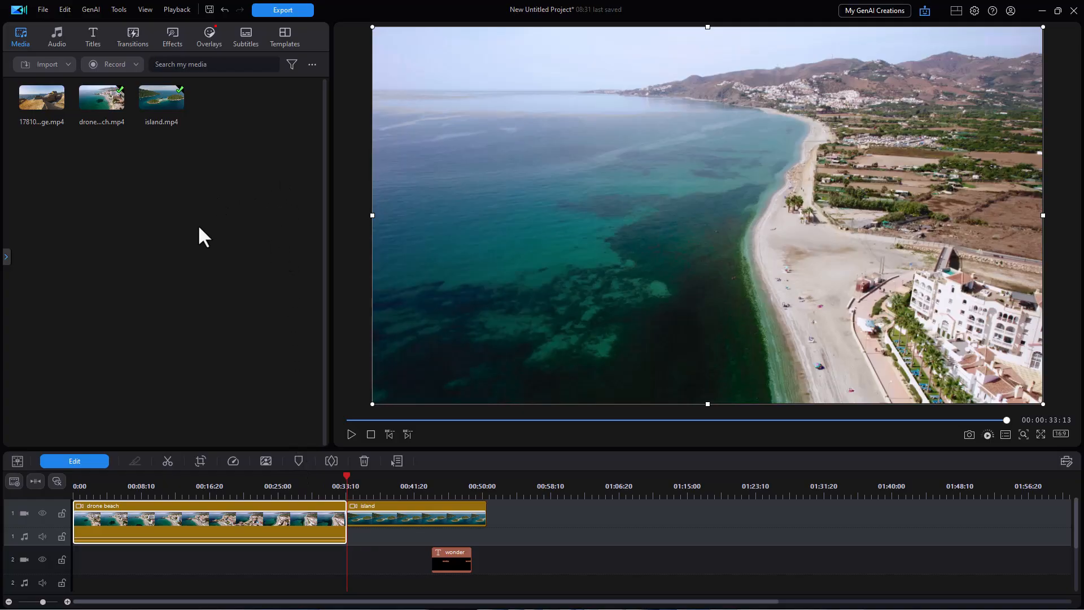
# Insert the rocky ocean clip at the playhead using Insert and Move All Clips, and undo the insertion.
pyautogui.doubleClick(44, 107)
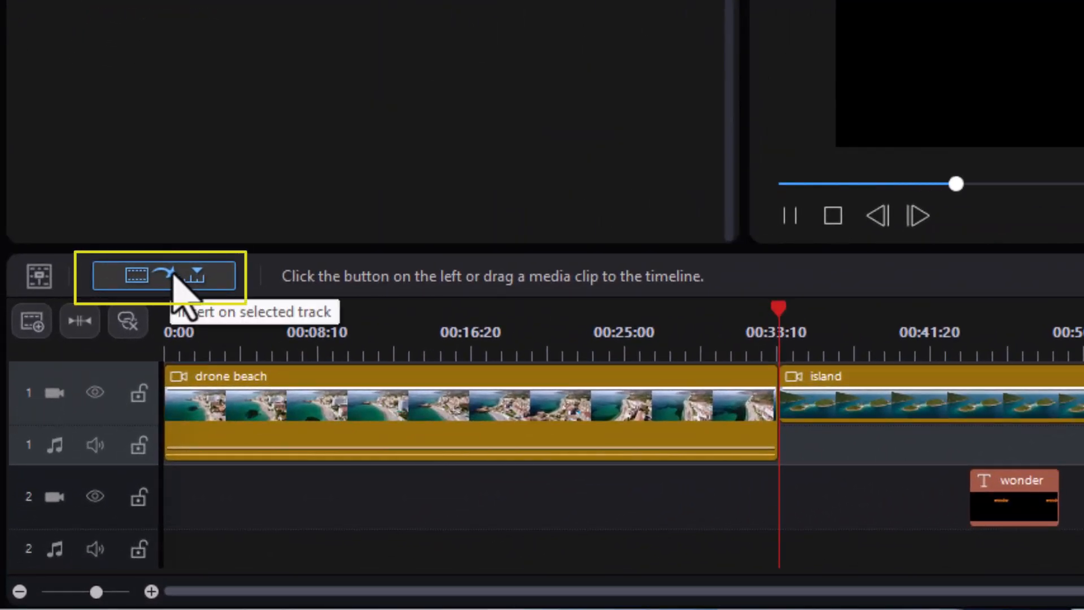
pyautogui.click(180, 277)
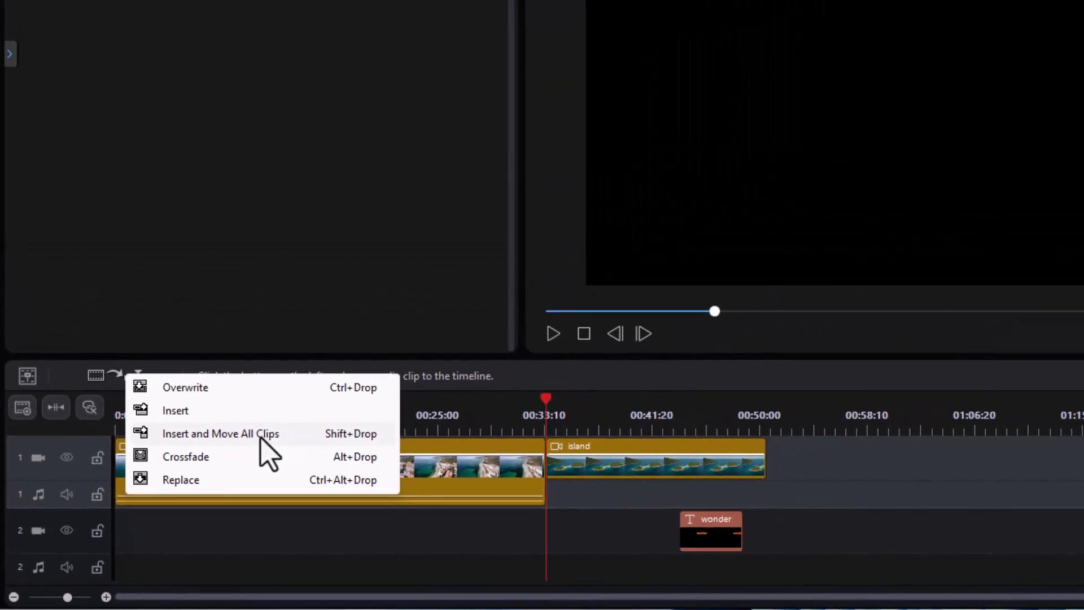
pyautogui.click(261, 435)
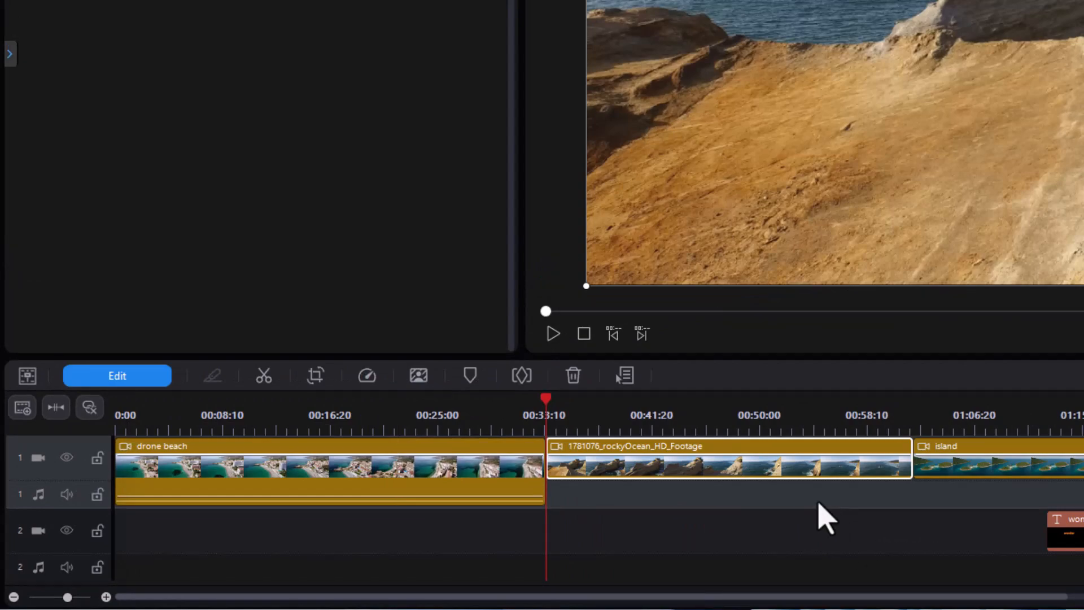
pyautogui.hotkey('ctrl', 'z')
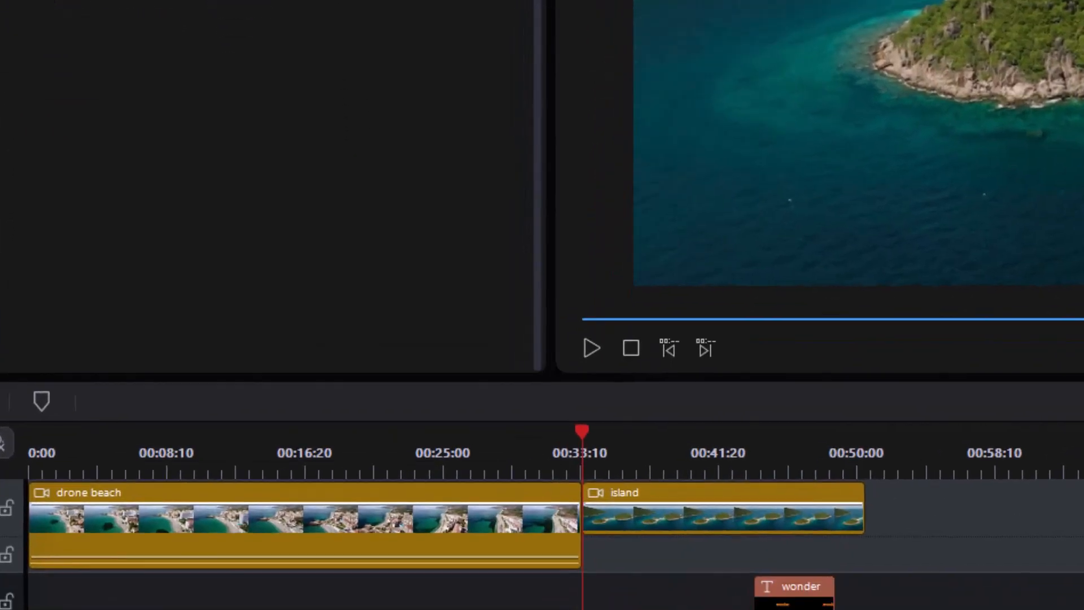
# Place the rocky ocean clip between drone beach and island with Insert and Move All Clips, and remove it again.
pyautogui.moveTo(59, 34); pyautogui.dragTo(602, 501)
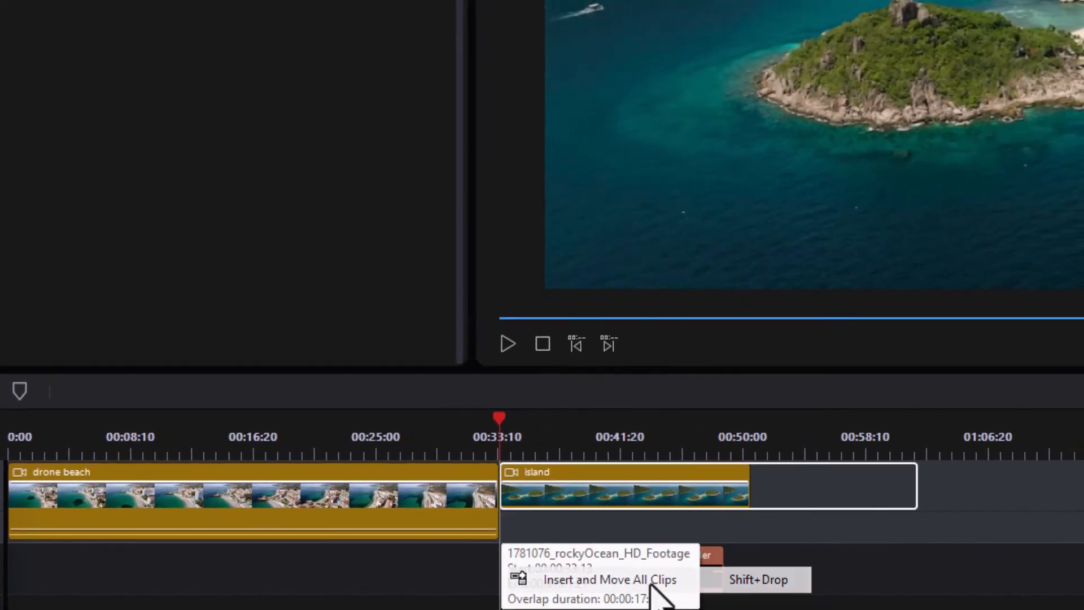
pyautogui.click(767, 575)
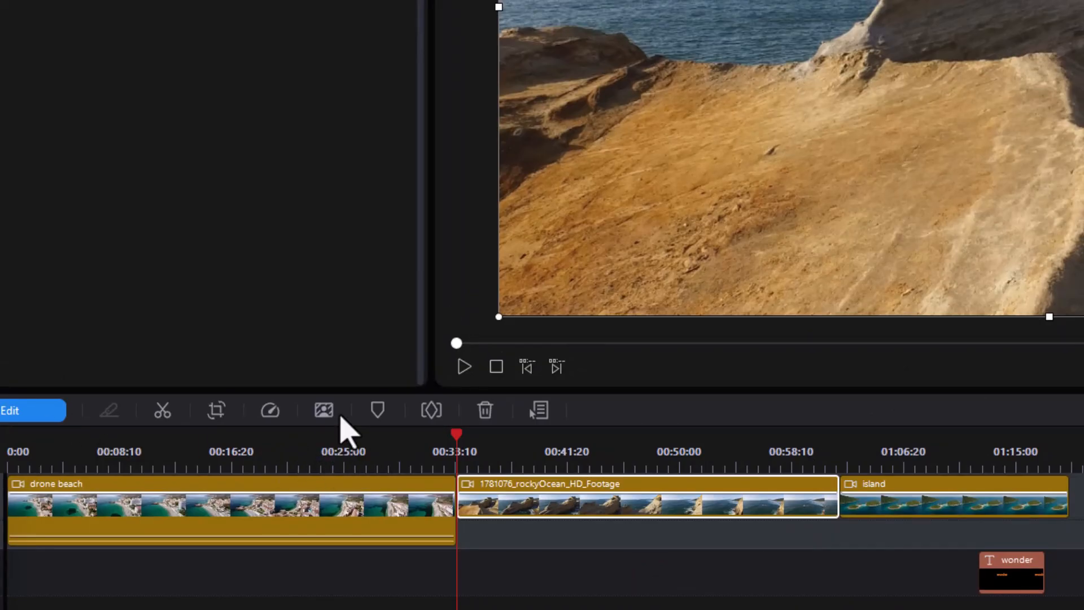
pyautogui.press('Delete')
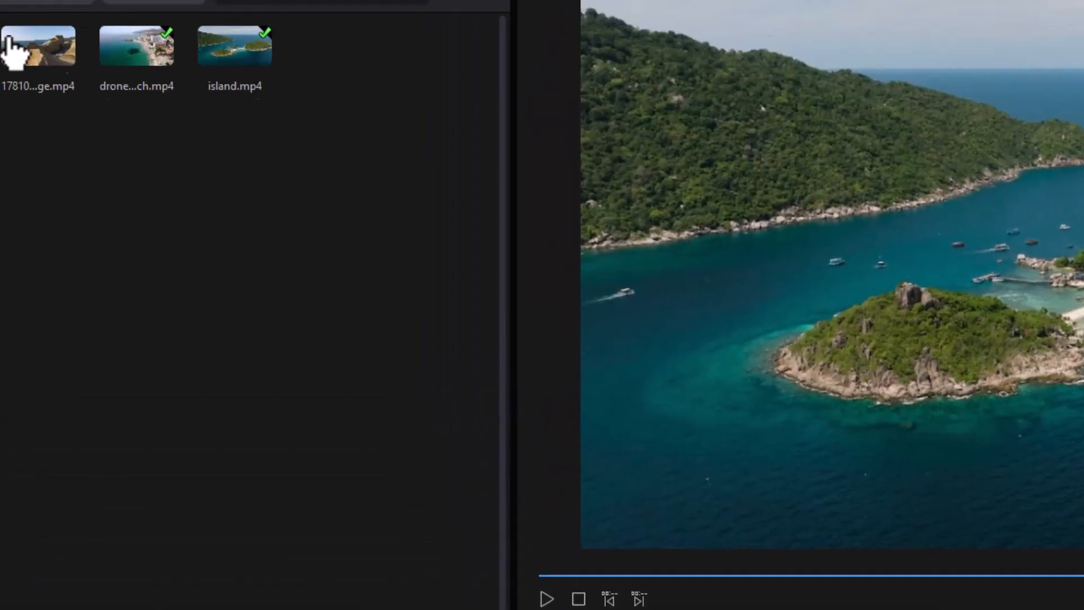
# Insert the rocky ocean clip directly after drone beach on track 1, shifting the clips on all tracks.
pyautogui.click(67, 146)
pyautogui.moveTo(67, 146); pyautogui.dragTo(568, 609)
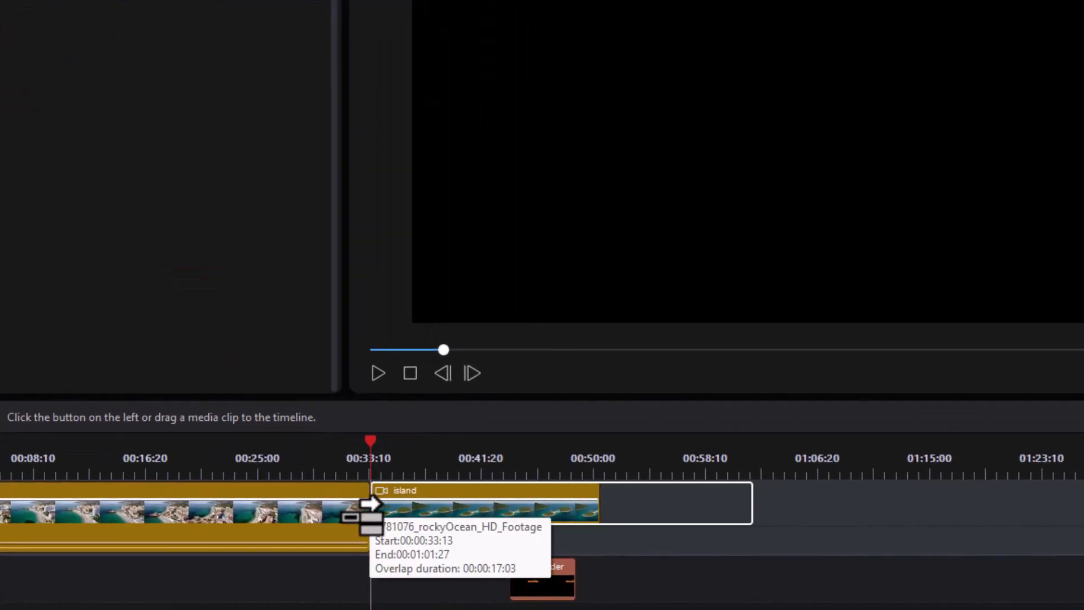
pyautogui.moveTo(370, 504); pyautogui.dragTo(371, 504)
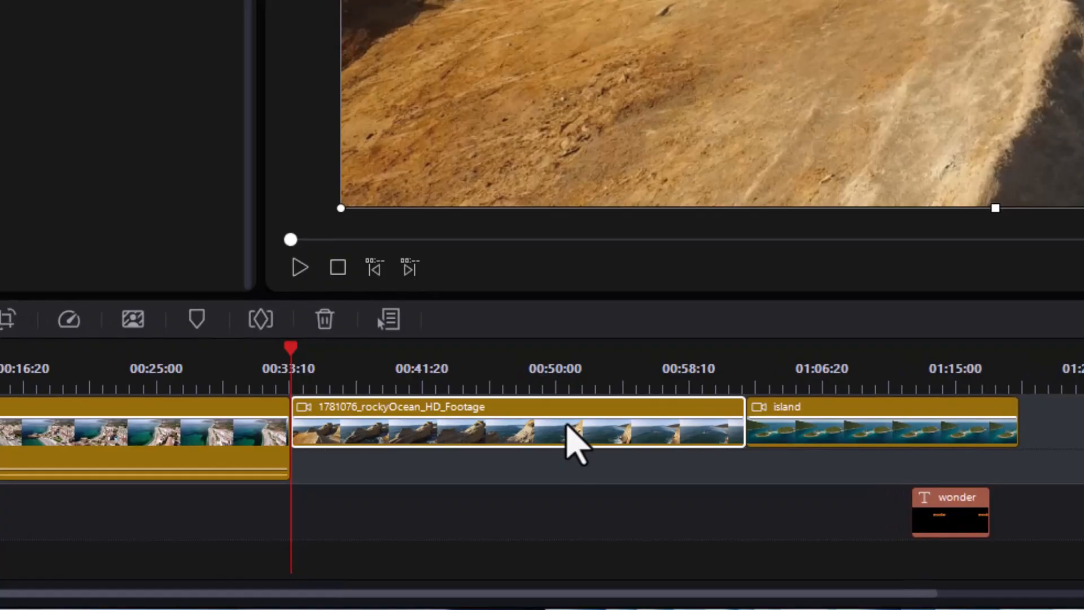
# Delete the rocky ocean clip from the timeline without ripple editing, and undo the deletion.
pyautogui.press('Delete')
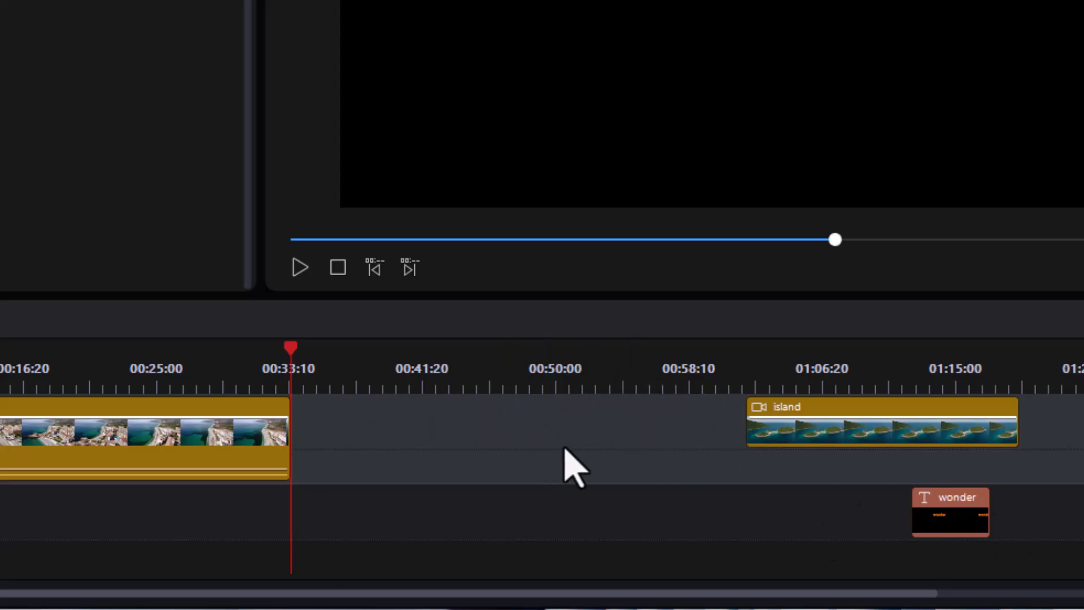
pyautogui.hotkey('ctrl', 'z')
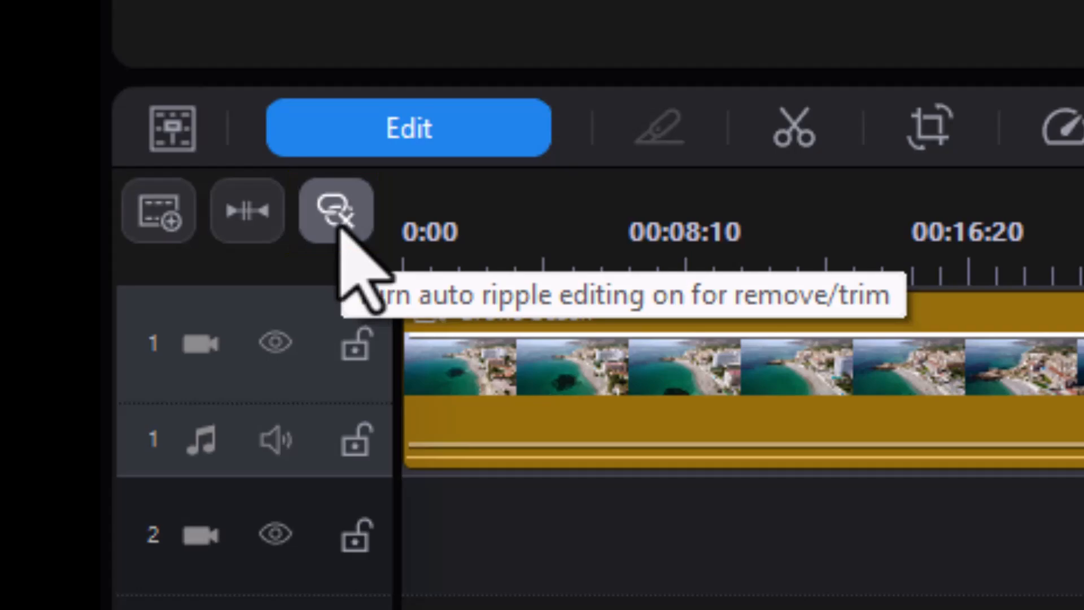
# Turn on auto ripple editing for remove/trim, delete the rocky ocean clip, and undo the deletion.
pyautogui.click(337, 211)
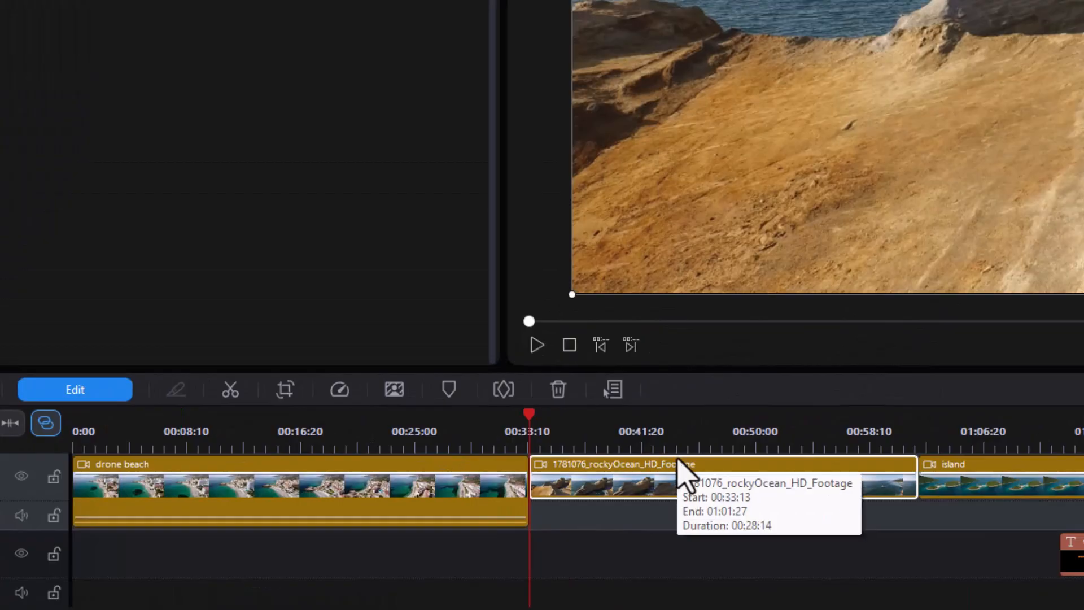
pyautogui.press('Delete')
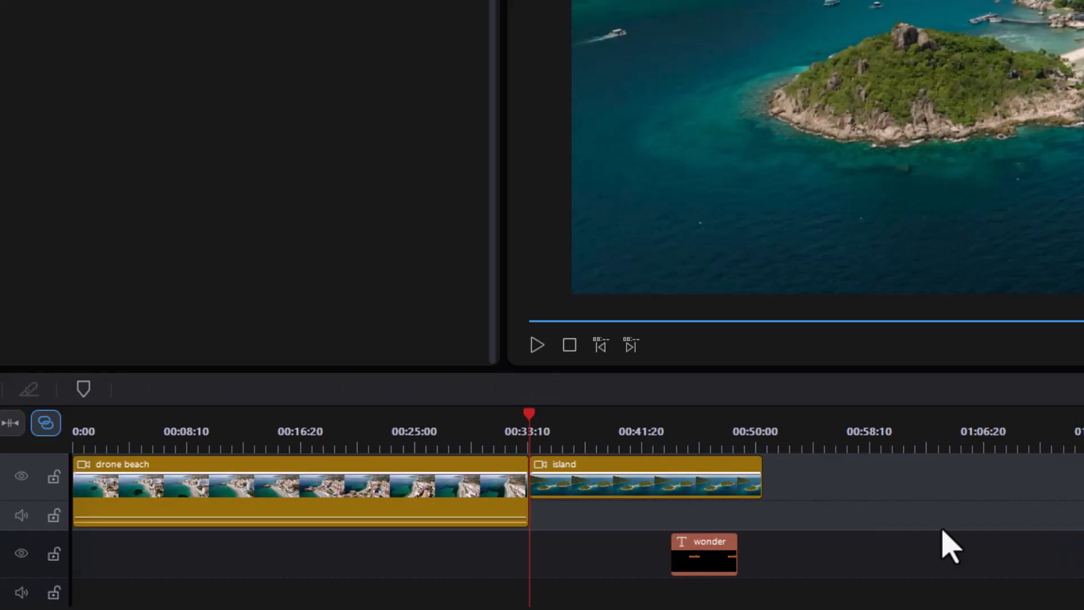
pyautogui.hotkey('ctrl', 'z')
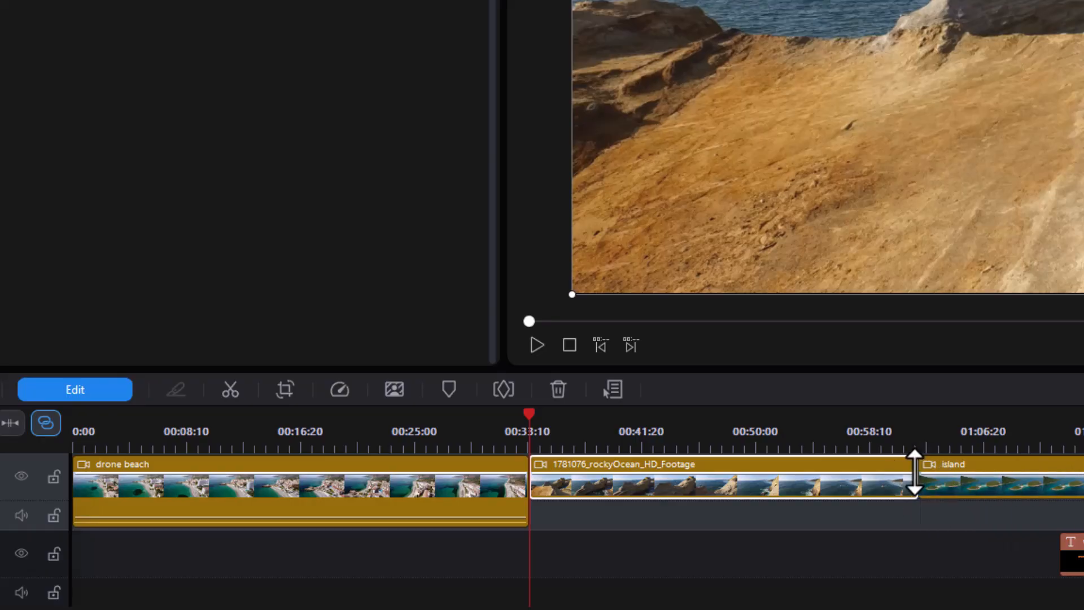
# Trim the end of the drone beach clip to about 23.5 seconds with auto ripple on, and undo the trim.
pyautogui.click(452, 506)
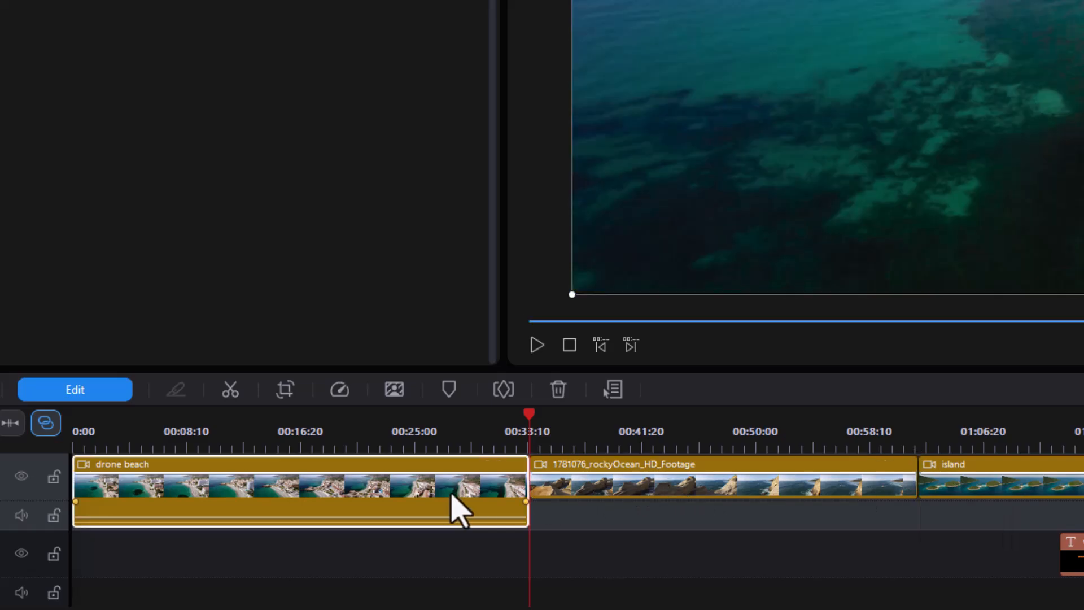
pyautogui.moveTo(520, 487); pyautogui.dragTo(394, 494)
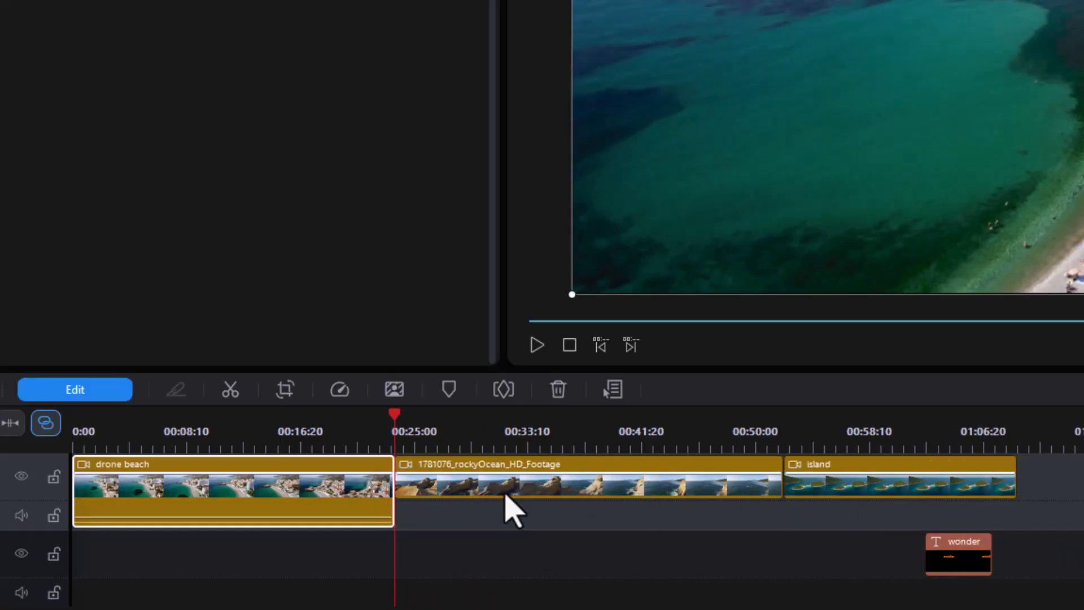
pyautogui.hotkey('ctrl', 'z')
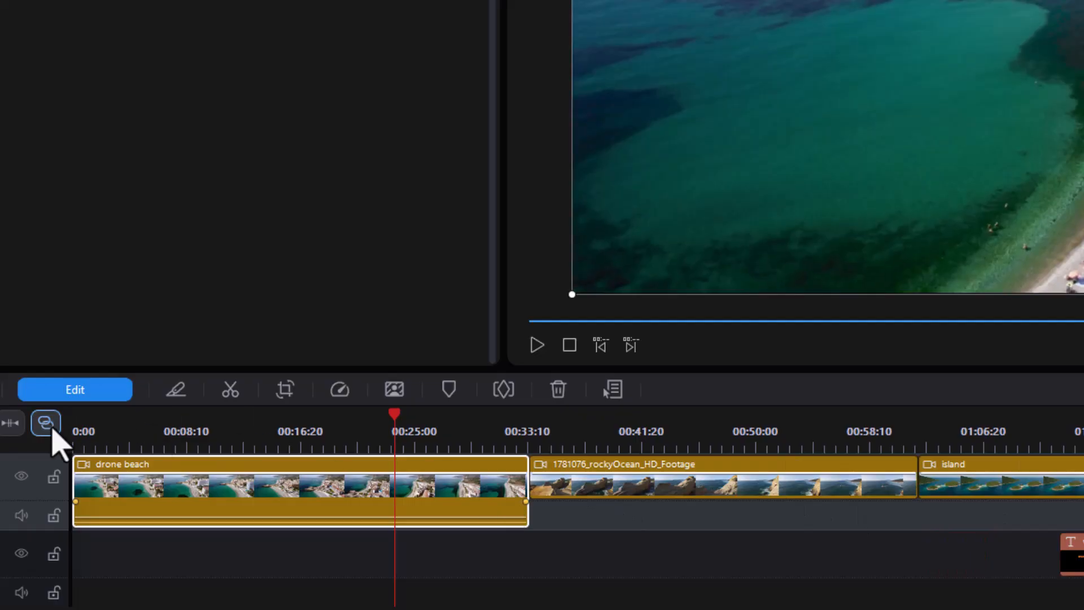
# Turn off auto ripple editing, trim the end of the drone beach clip to about 23 seconds, and undo the trim.
pyautogui.click(54, 429)
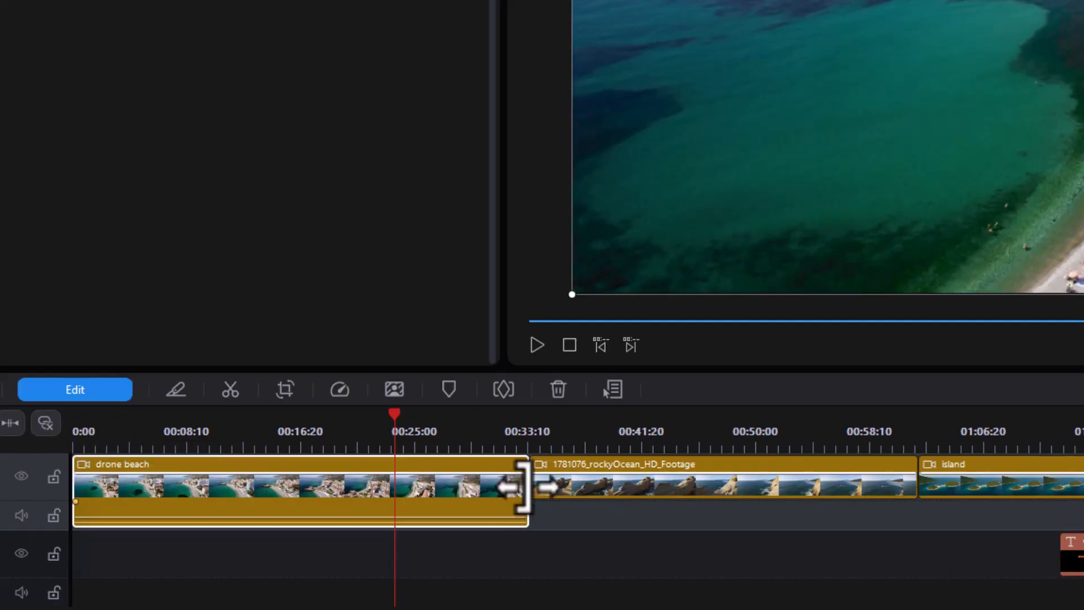
pyautogui.moveTo(525, 487); pyautogui.dragTo(388, 484)
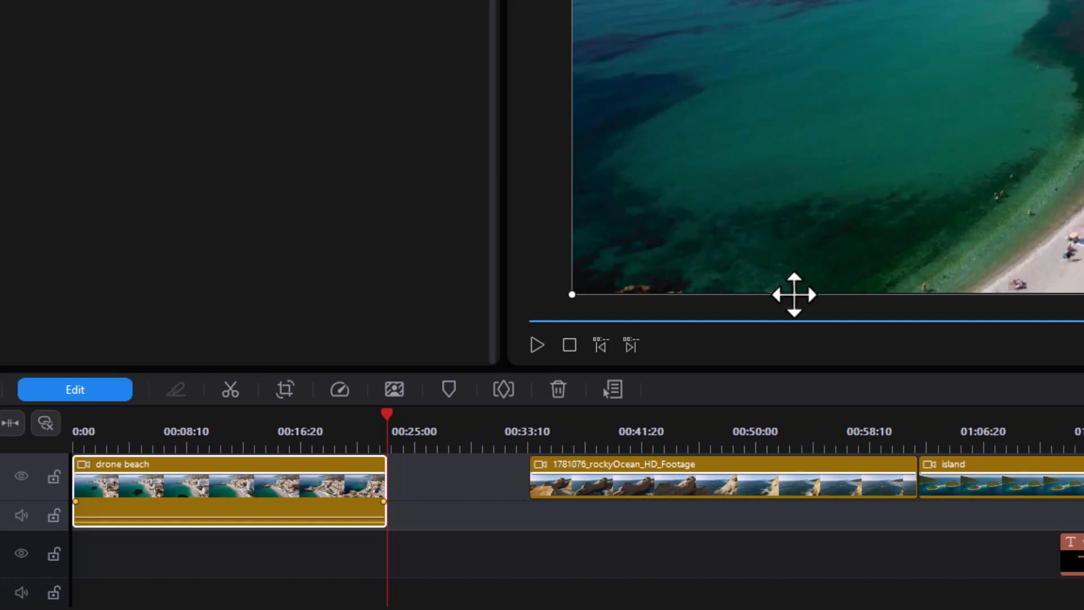
pyautogui.hotkey('ctrl', 'z')
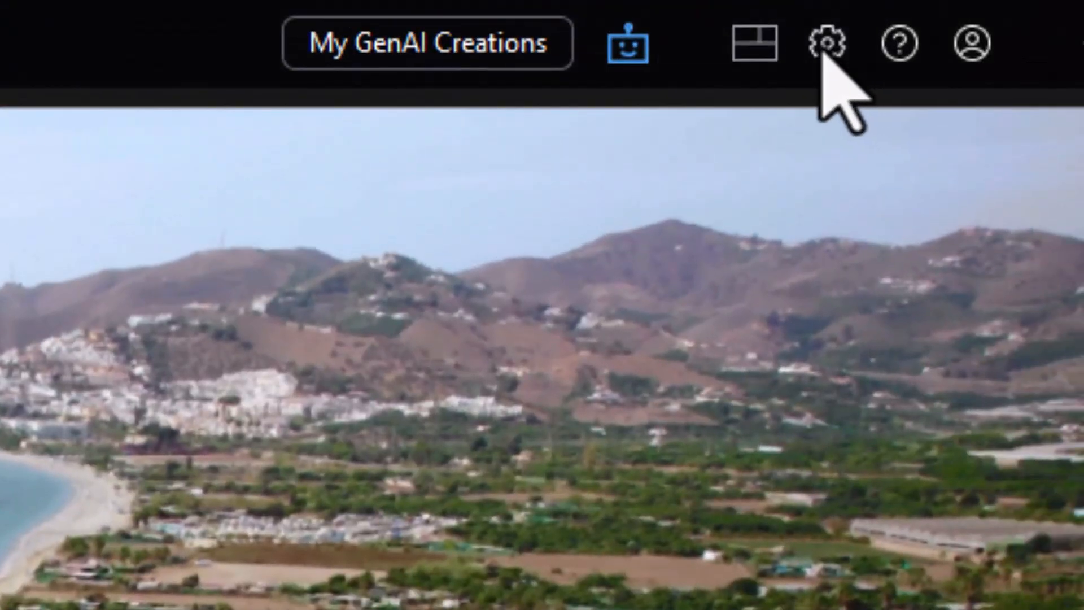
# In the Editing preferences, switch the option for auto ripple editing on remove/trim on and back off.
pyautogui.click(828, 42)
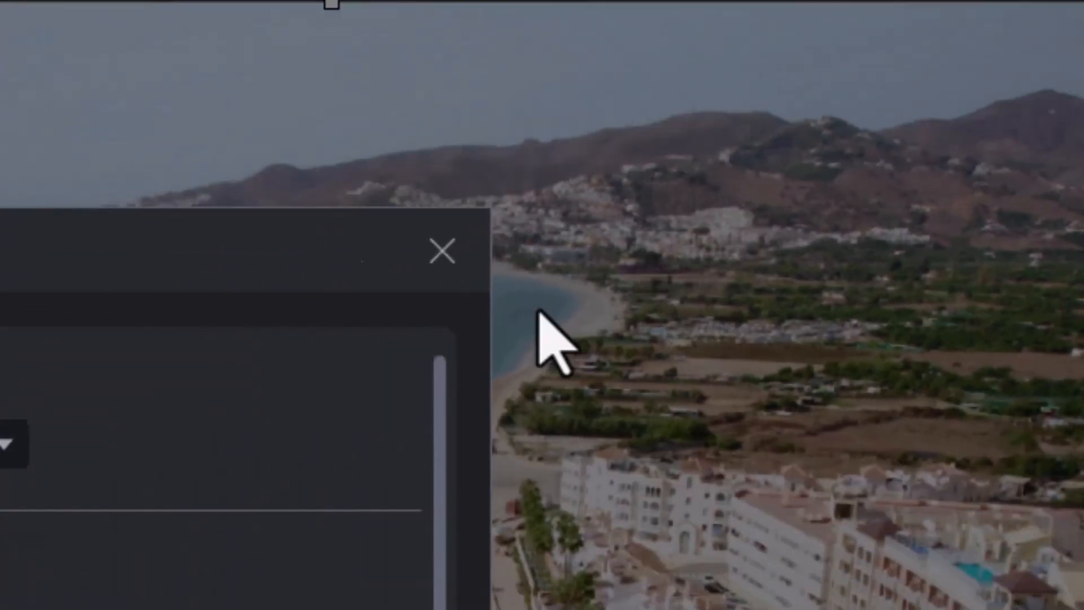
pyautogui.click(228, 193)
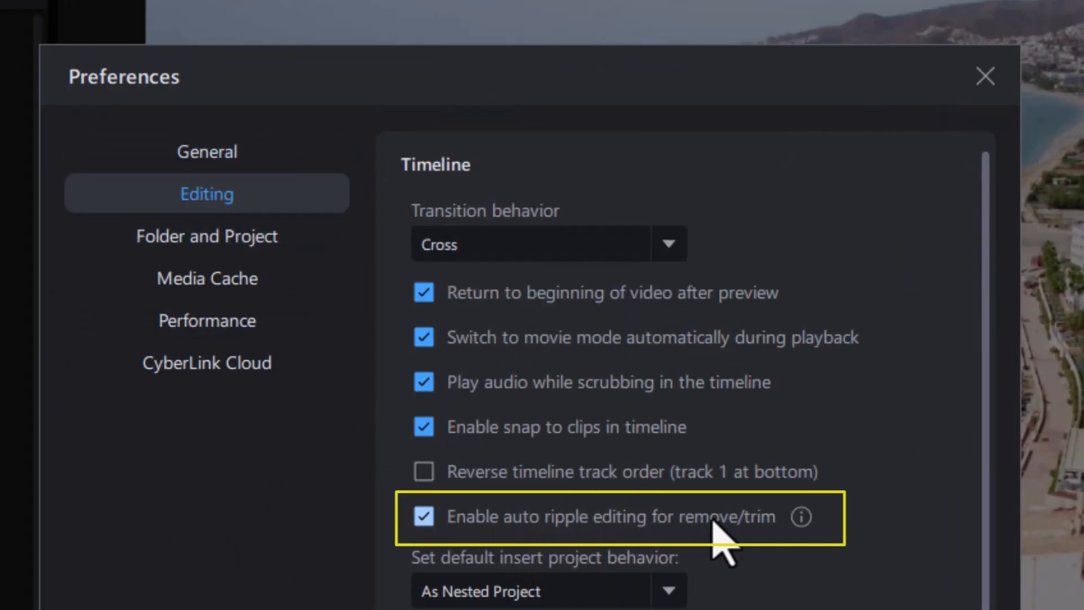
pyautogui.click(428, 518)
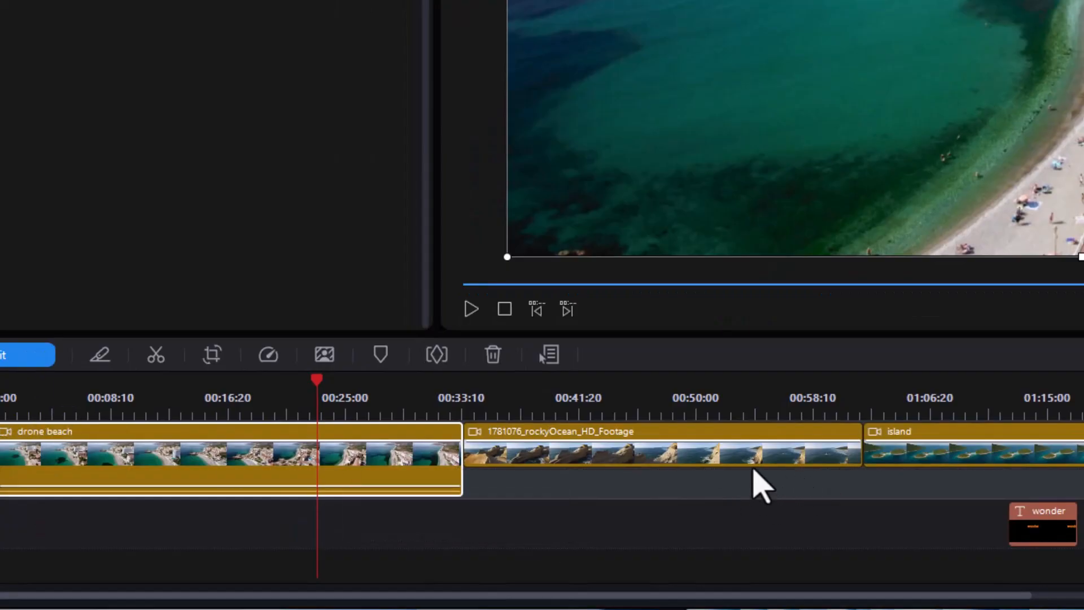
# Ripple-delete the rocky ocean clip while auto ripple editing is off, and undo the deletion.
pyautogui.click(727, 448)
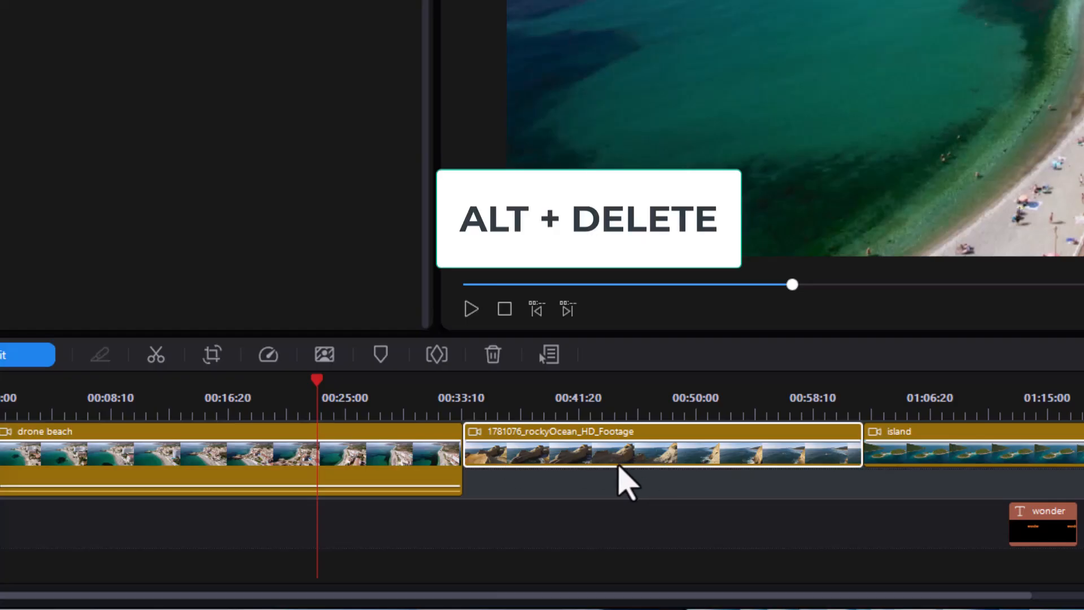
pyautogui.hotkey('alt', 'Delete')
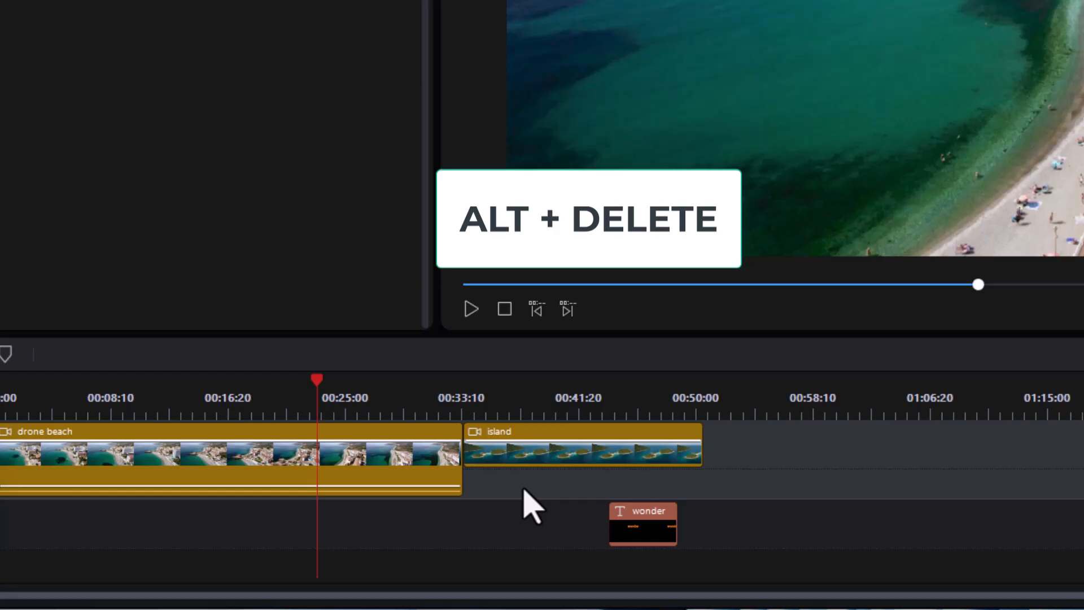
pyautogui.hotkey('ctrl', 'z')
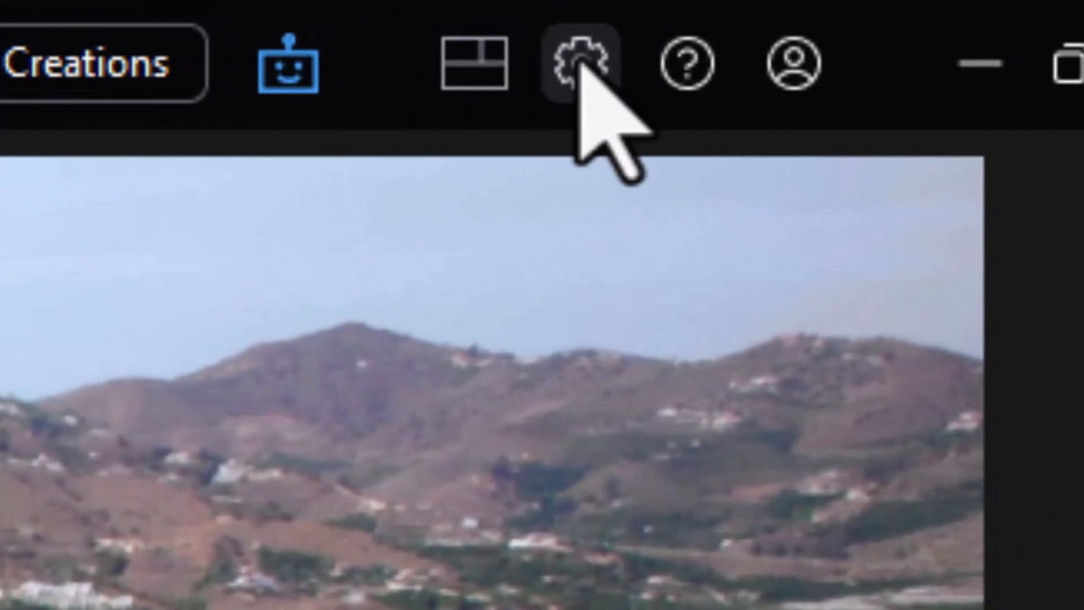
# Enable auto ripple editing for remove/trim in the Editing preferences.
pyautogui.click(582, 62)
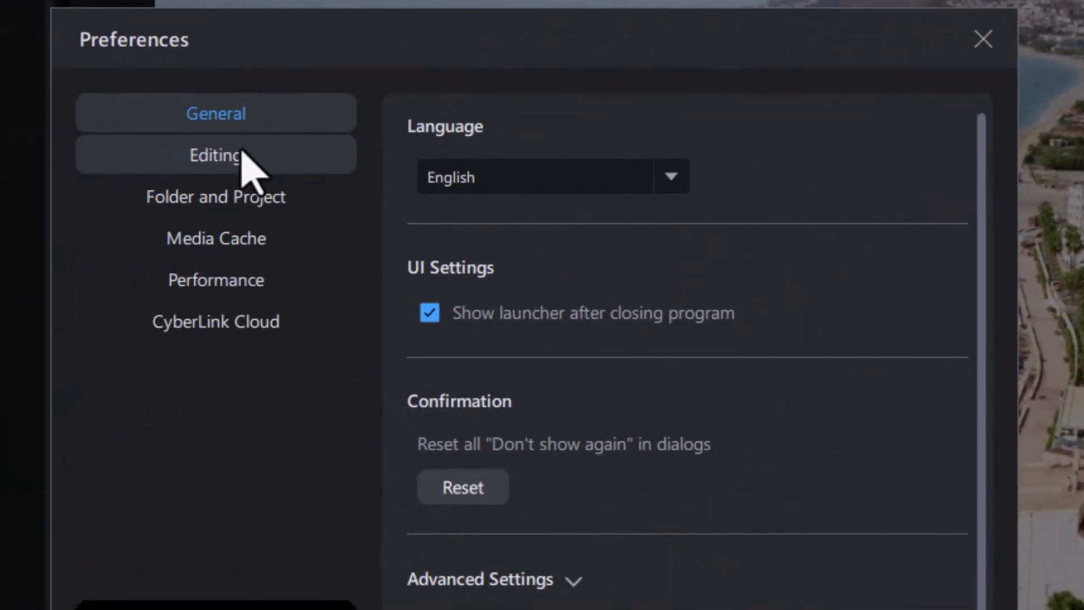
pyautogui.click(263, 157)
pyautogui.click(429, 475)
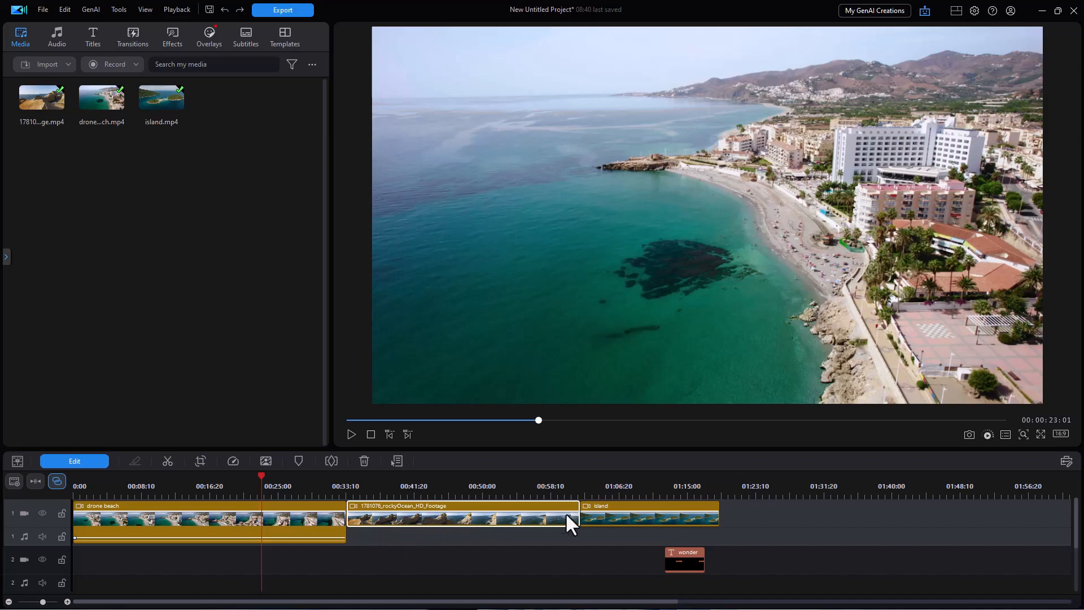
# Trim the end of the rocky ocean clip to a length of about 00:00:18:21.
pyautogui.moveTo(575, 515); pyautogui.dragTo(499, 515)
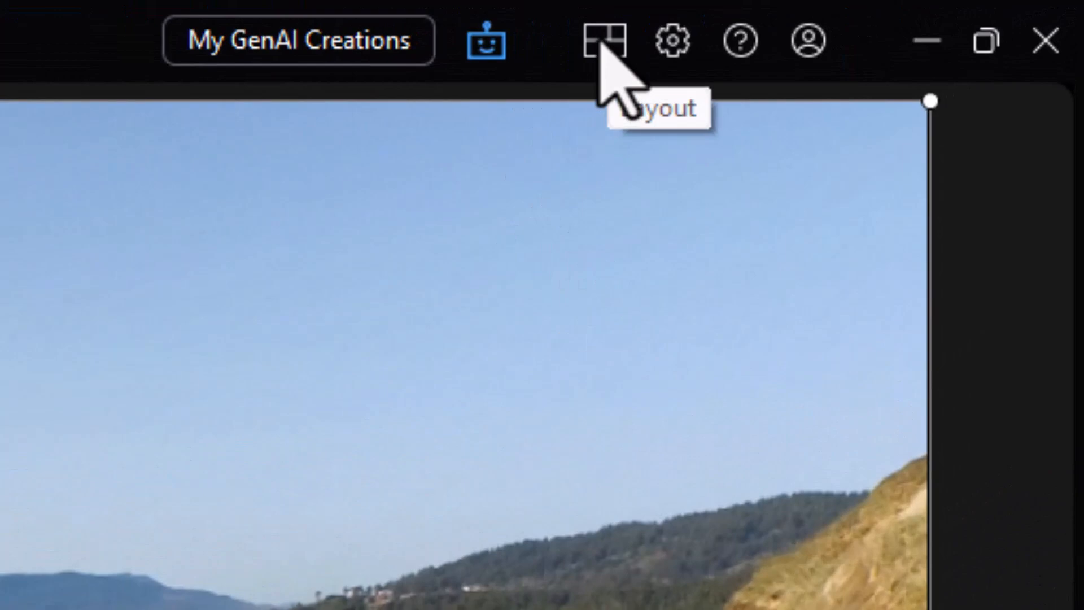
# Set the workspace layout to Default.
pyautogui.click(602, 44)
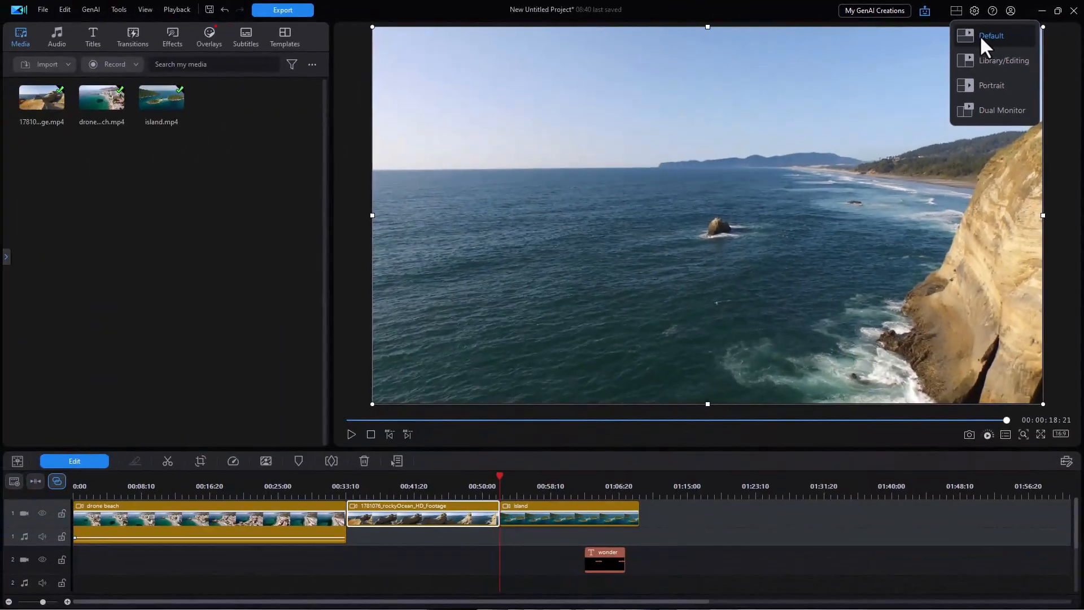
pyautogui.click(981, 35)
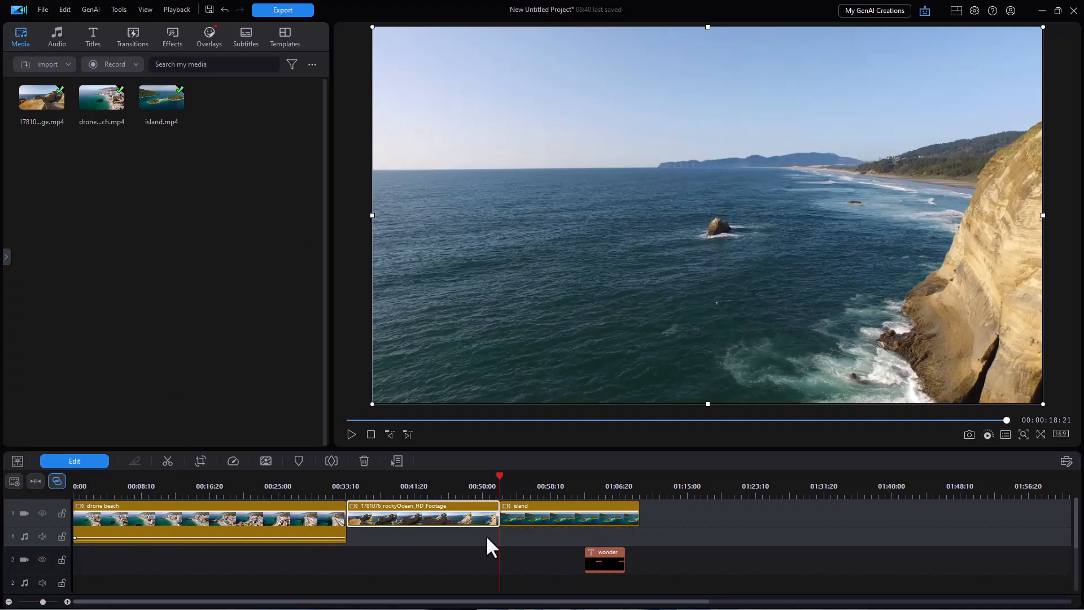
# Switch to the Library/Editing workspace layout and show the Effects library with its category list collapsed.
pyautogui.click(955, 12)
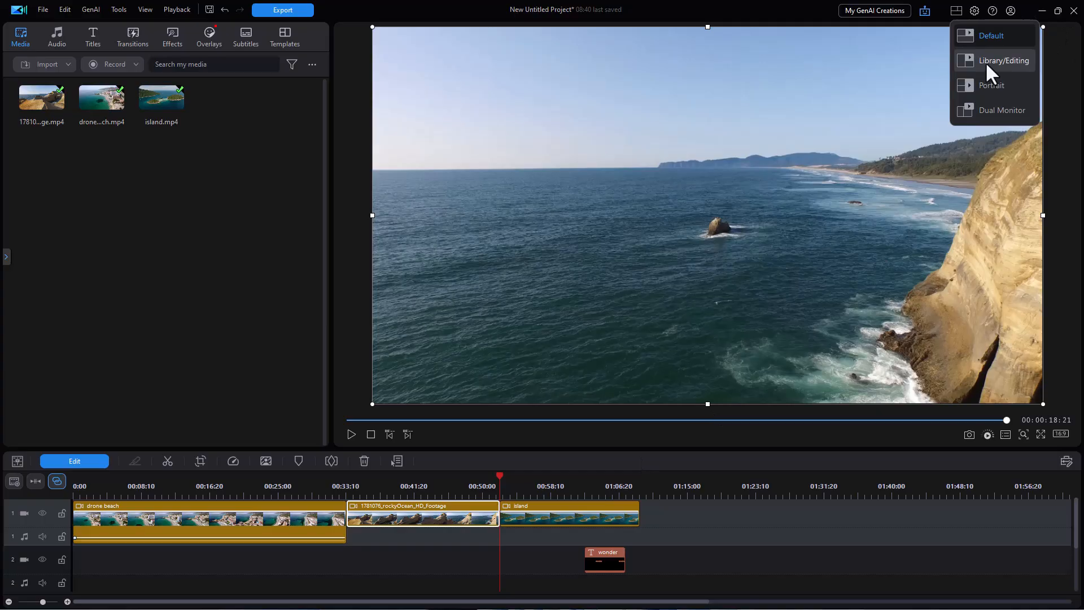
pyautogui.click(984, 61)
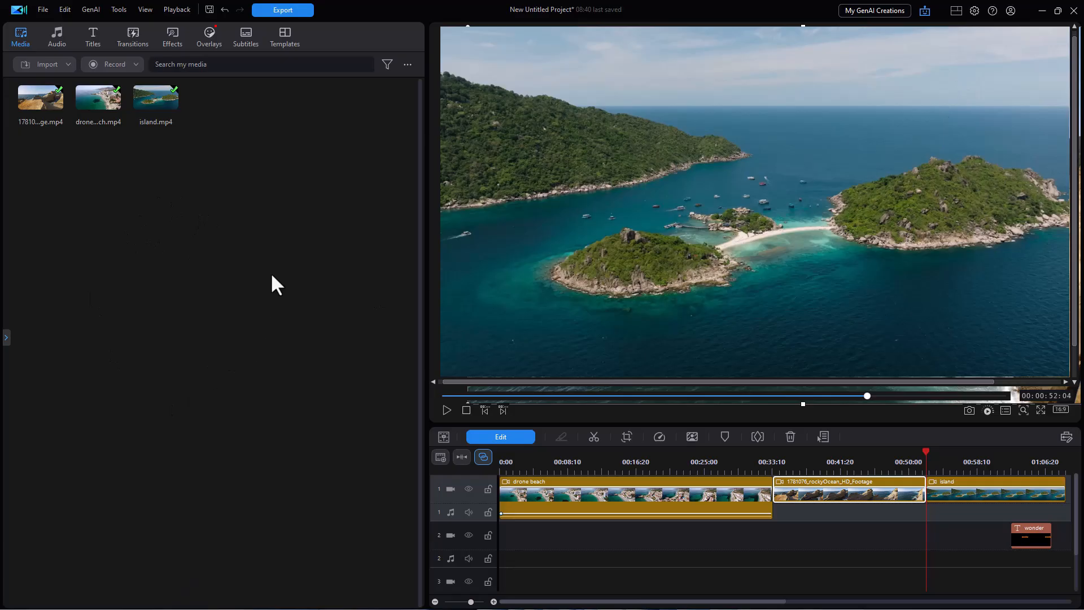
pyautogui.click(93, 39)
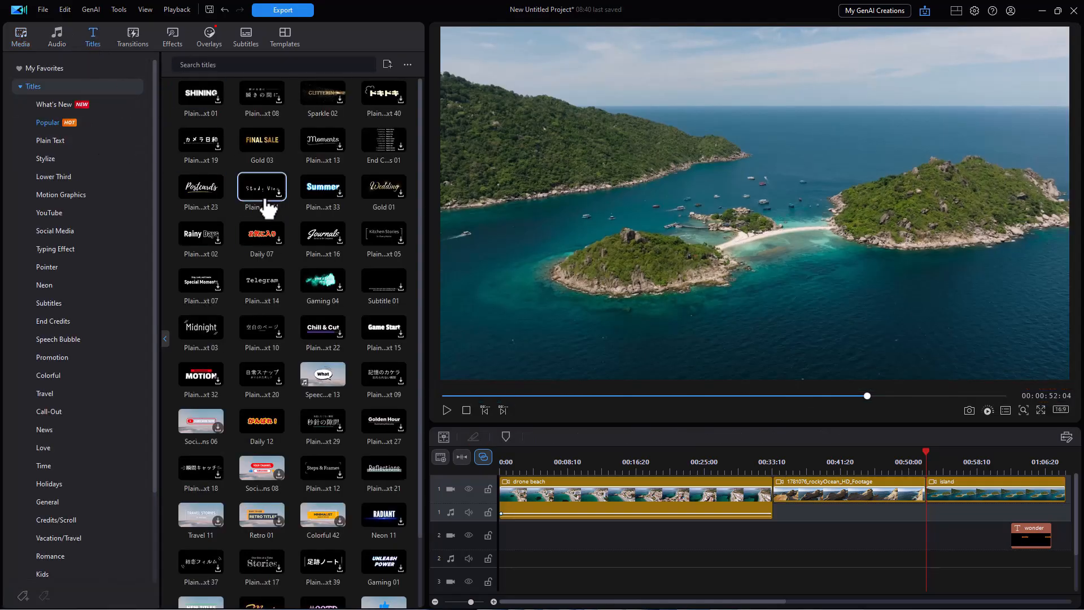
pyautogui.click(163, 35)
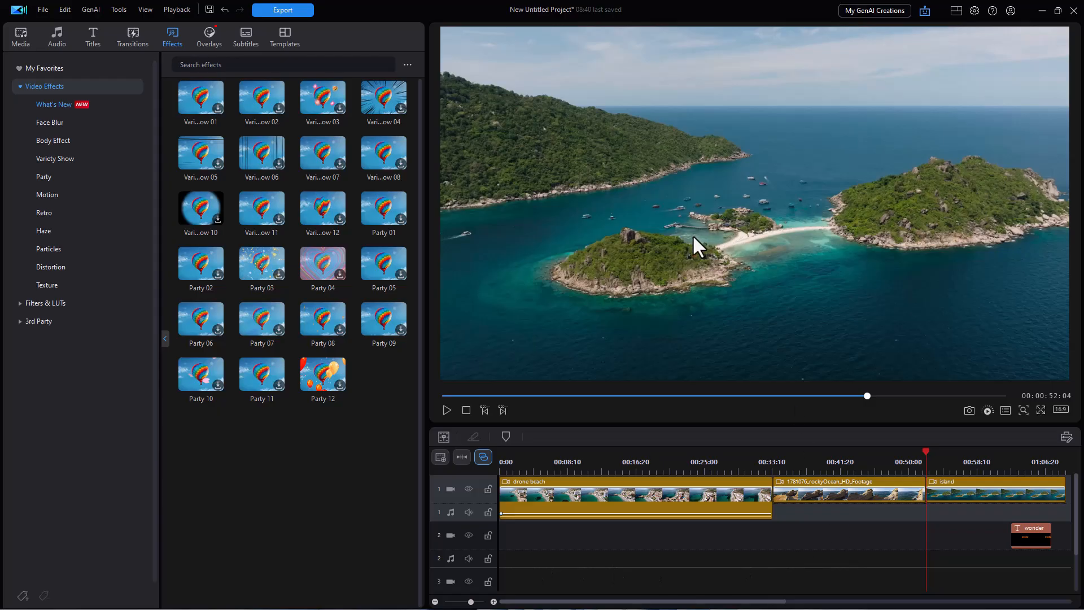
pyautogui.click(163, 338)
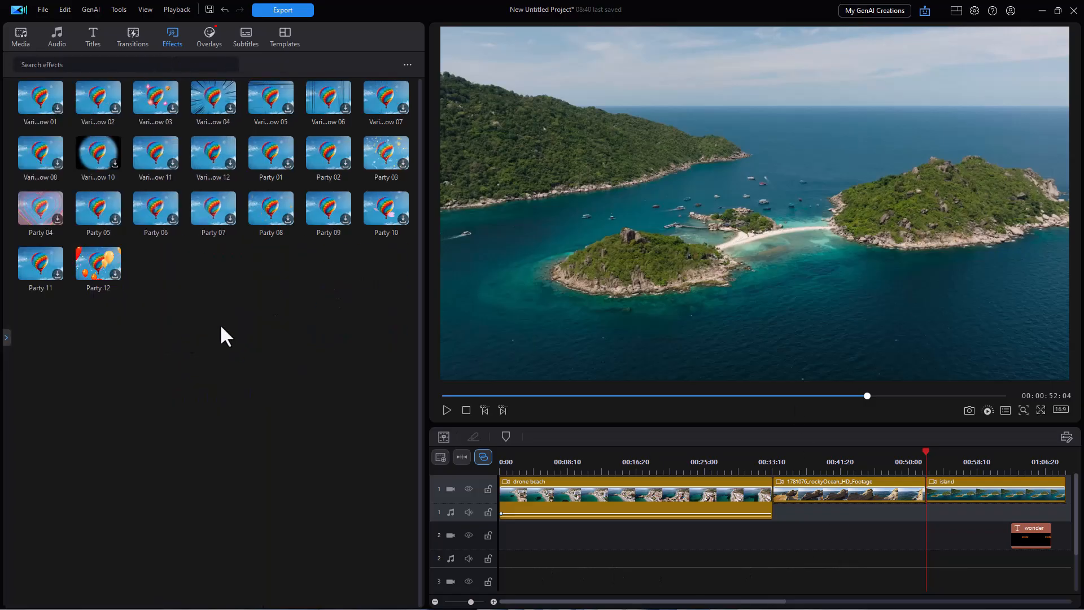
# Narrow the library area and reduce the preview's height to enlarge the timeline in the Library/Editing layout.
pyautogui.moveTo(424, 288); pyautogui.dragTo(320, 292)
pyautogui.moveTo(549, 425); pyautogui.dragTo(543, 323)
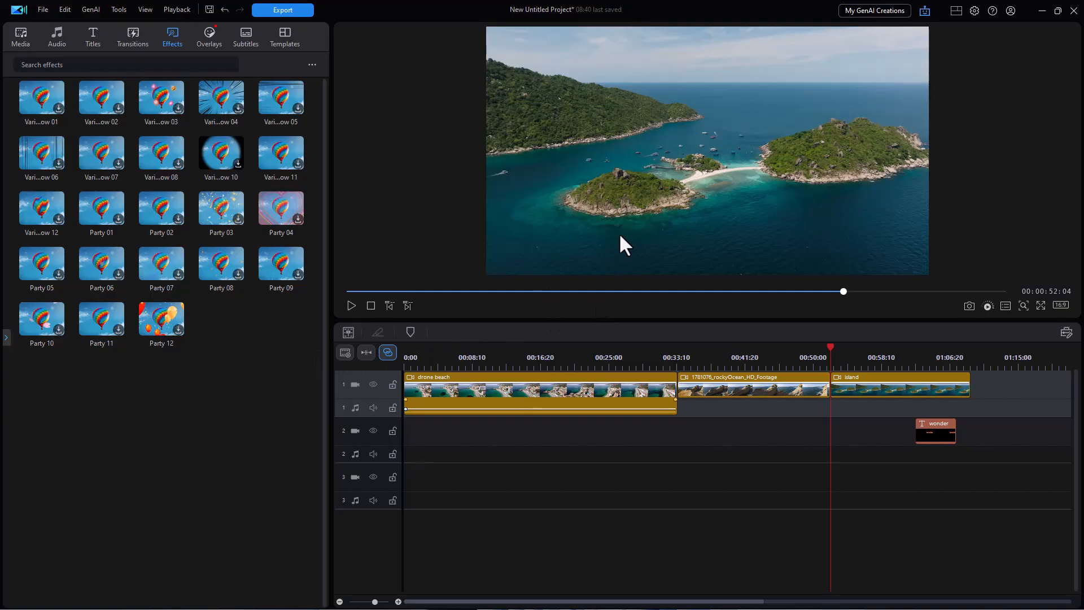
# Return the workspace to the Default layout and switch it to Portrait.
pyautogui.click(953, 9)
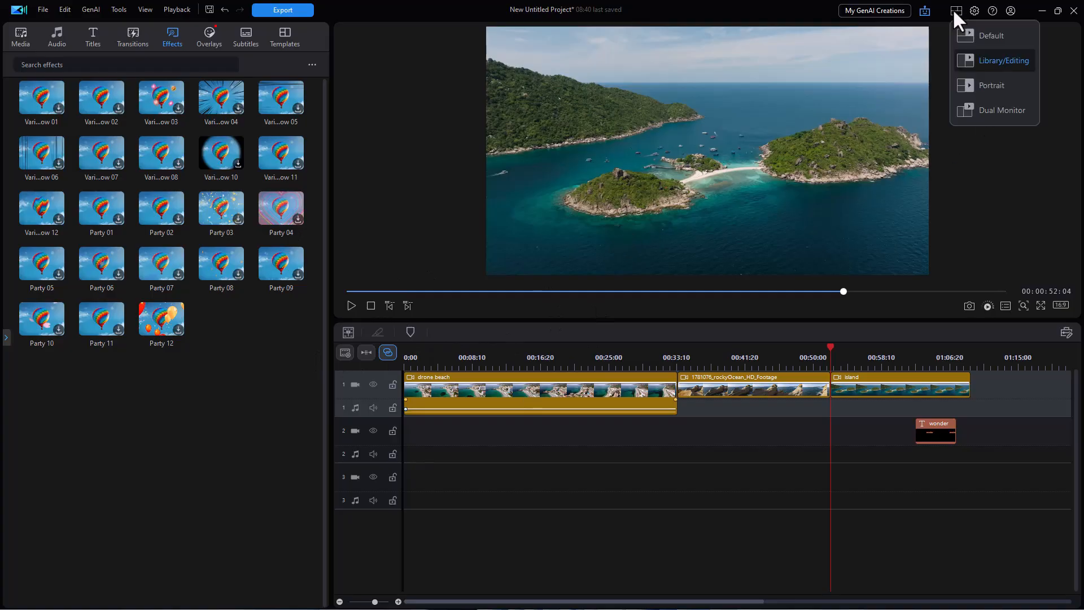
pyautogui.click(967, 33)
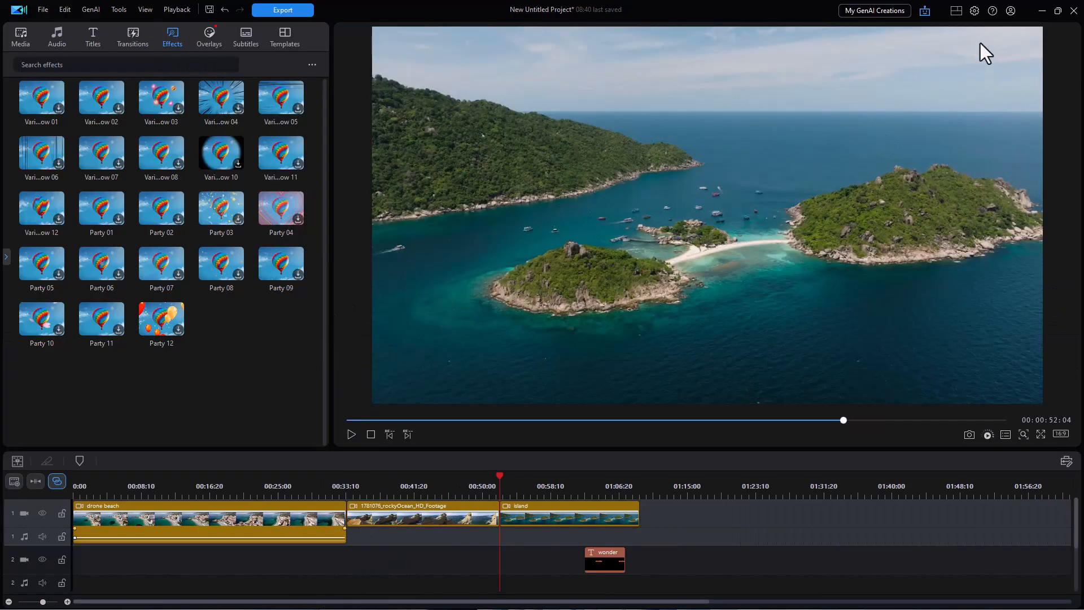
pyautogui.click(955, 9)
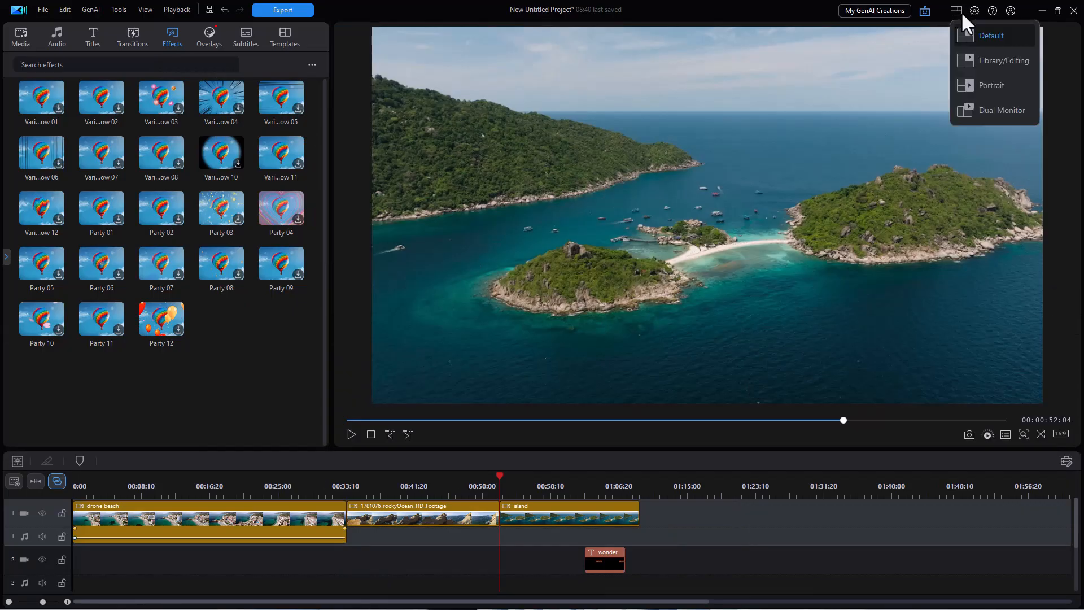
pyautogui.click(980, 90)
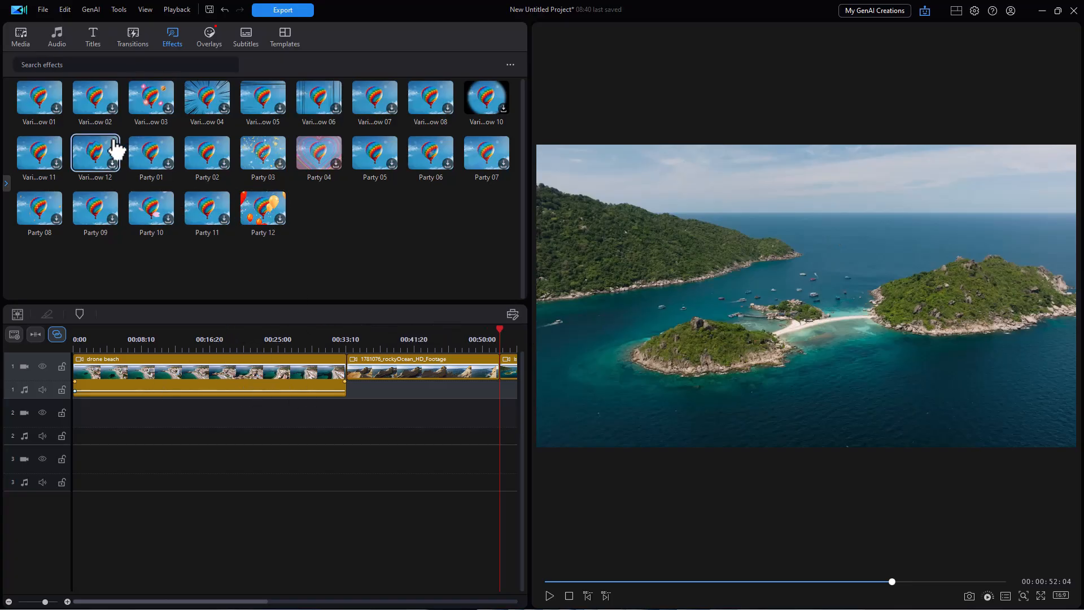
# Switch to the Dual Monitor layout, and shrink the floating preview window into the corner below the effects library.
pyautogui.click(955, 12)
pyautogui.click(989, 116)
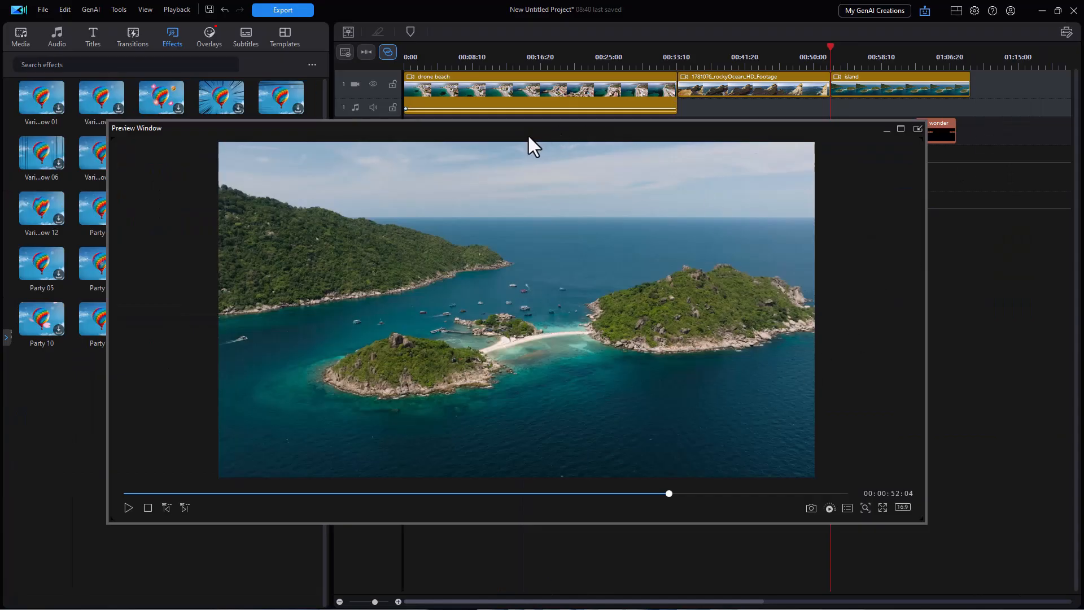
pyautogui.moveTo(528, 136); pyautogui.dragTo(418, 179)
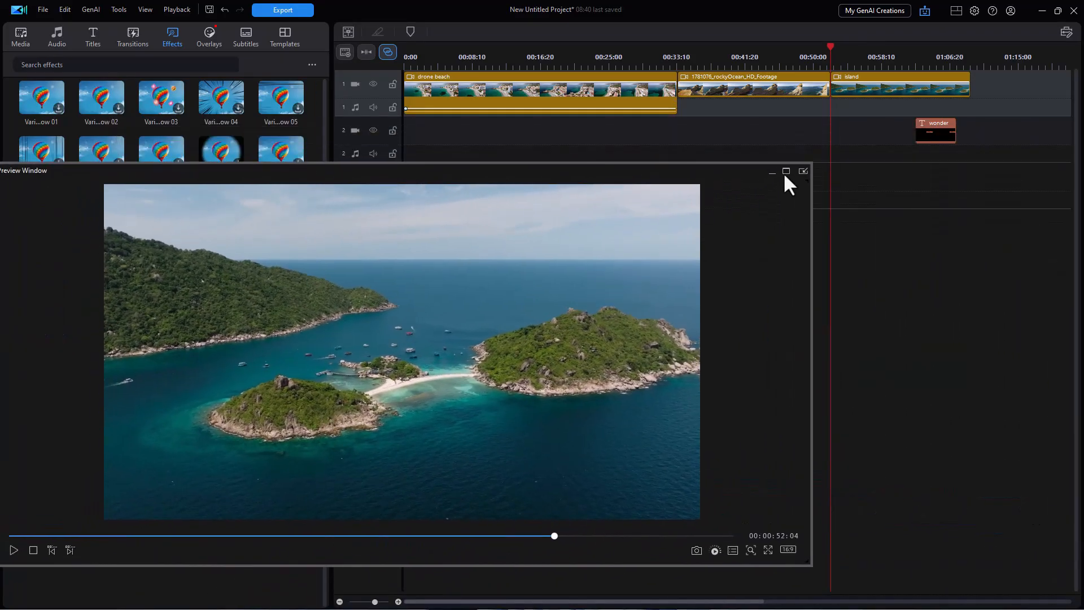
pyautogui.moveTo(809, 163); pyautogui.dragTo(247, 414)
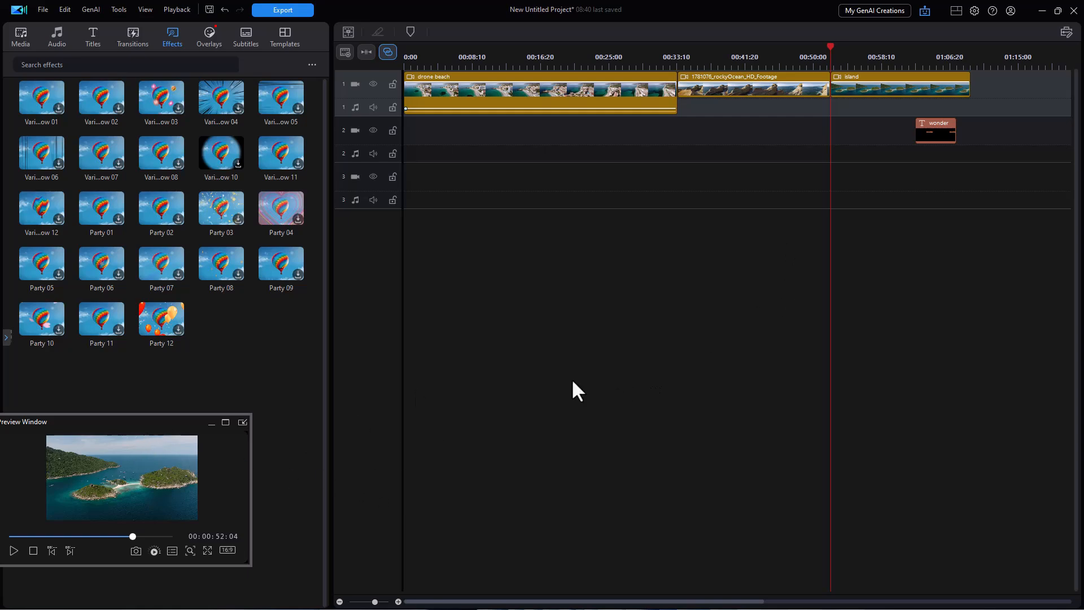
# Try the Primary 2D option under Dual Preview for the floating preview window.
pyautogui.rightClick(140, 478)
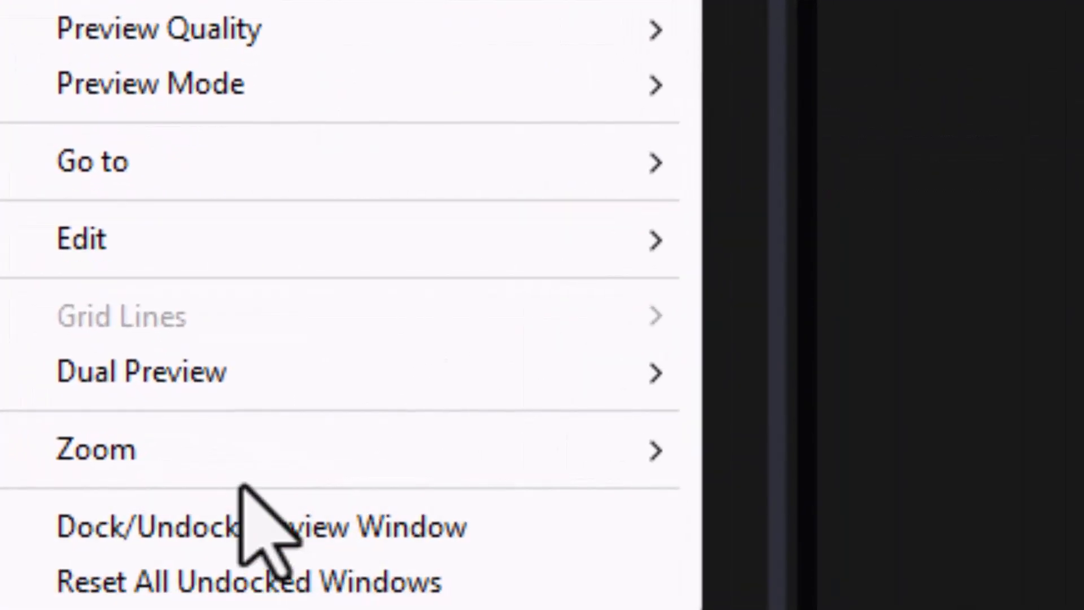
pyautogui.moveTo(205, 390)
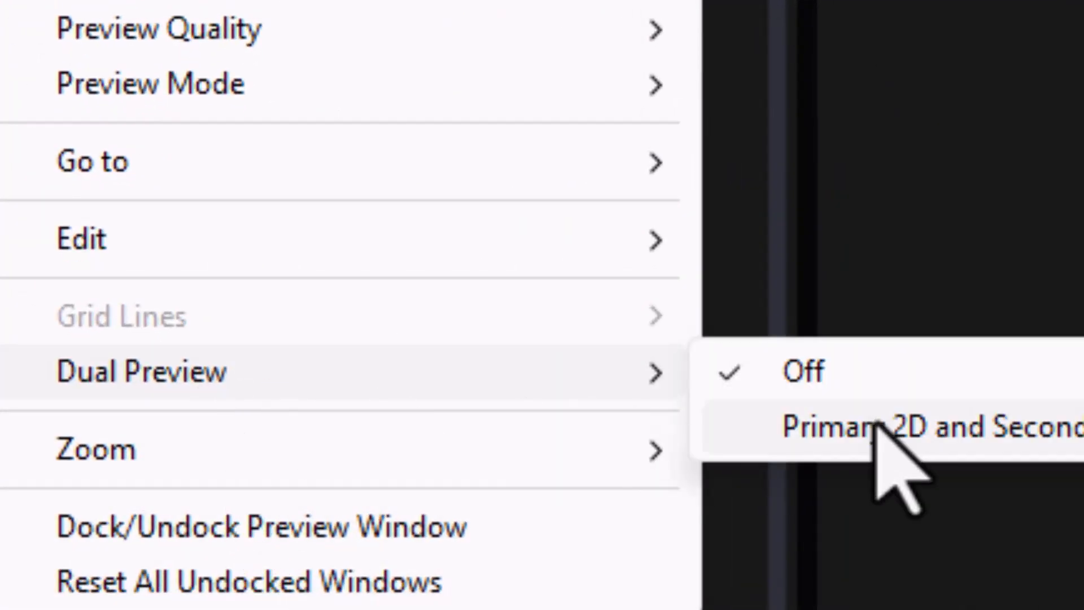
pyautogui.click(1054, 428)
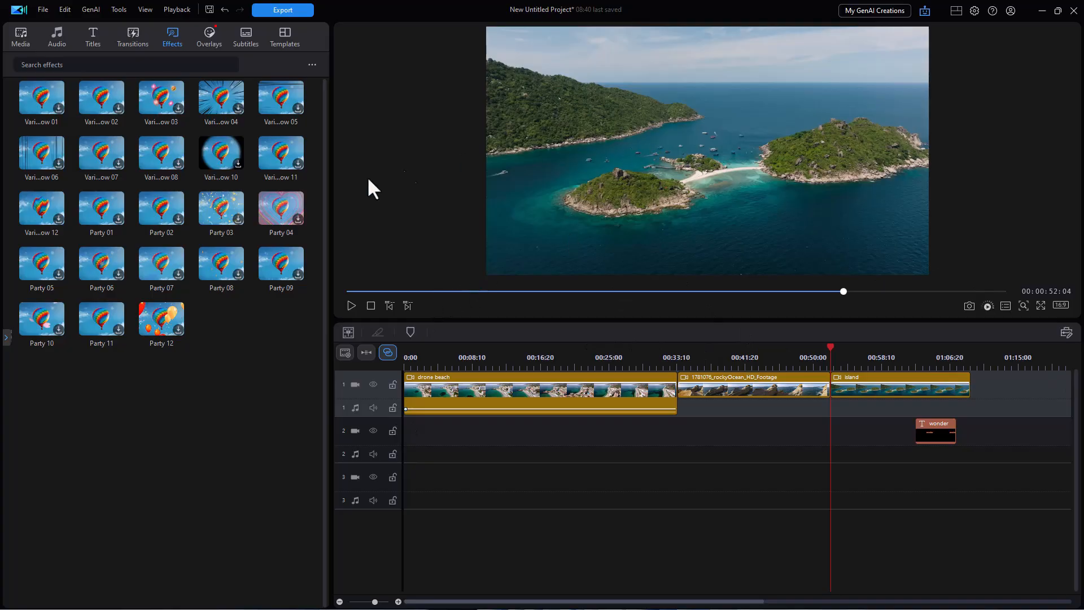
# Set the workspace to the Default layout and change it back to Dual Monitor.
pyautogui.click(957, 10)
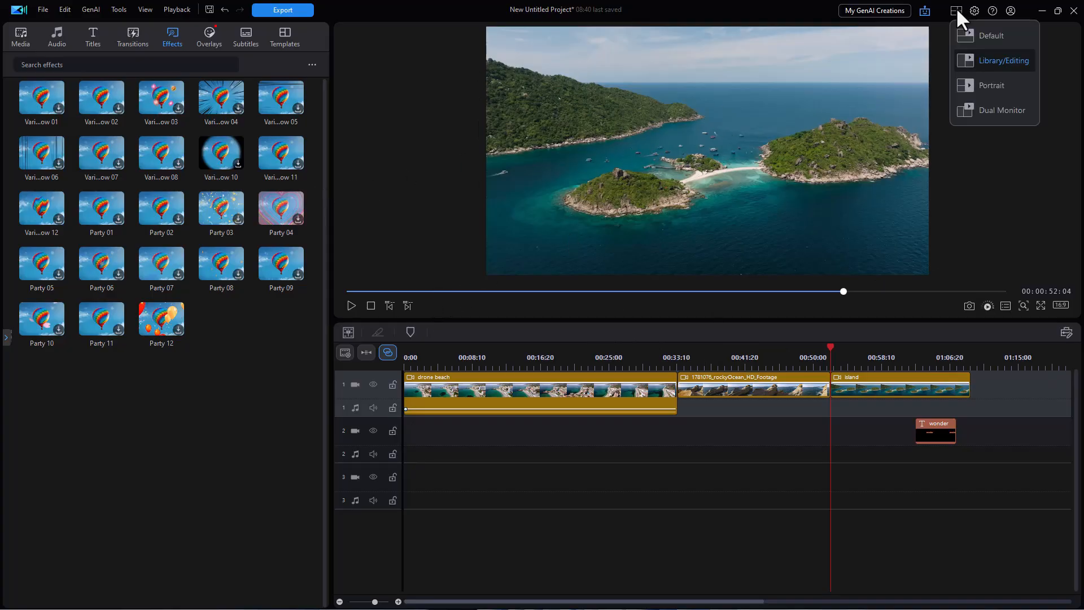
pyautogui.click(975, 33)
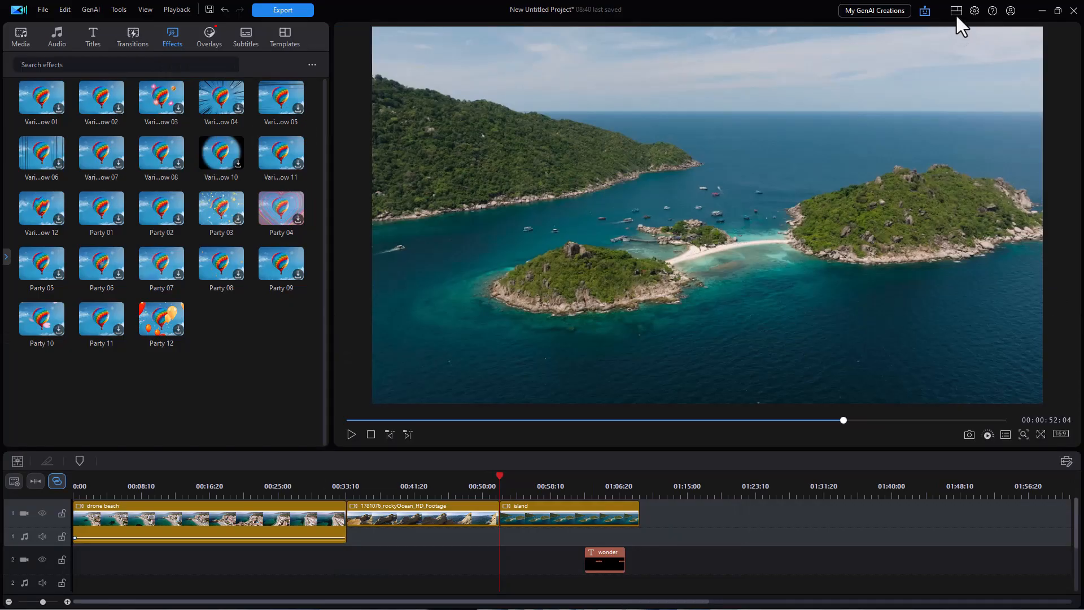
pyautogui.click(957, 14)
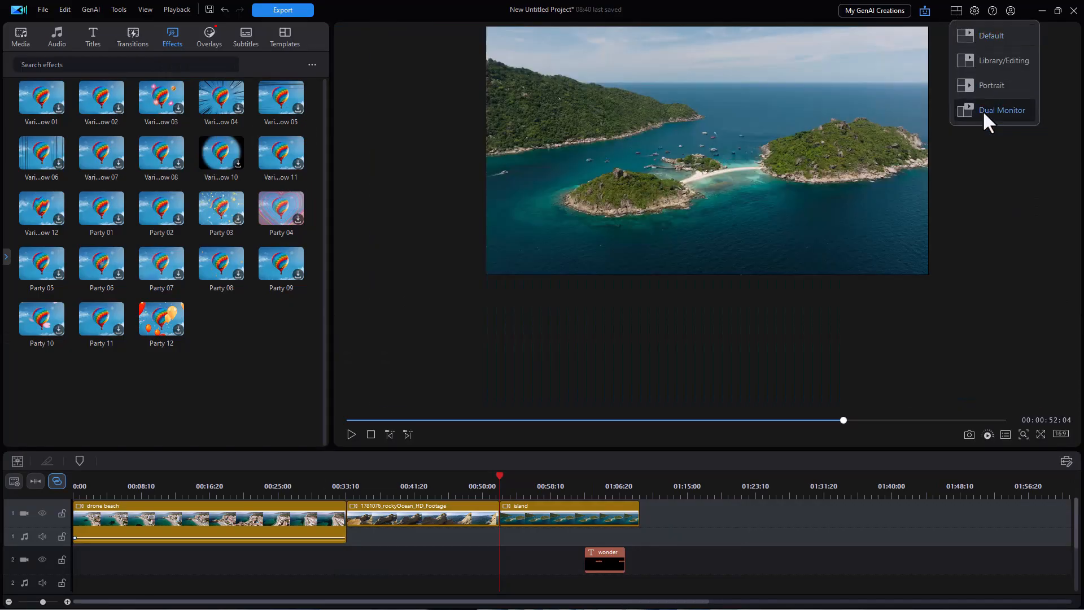
pyautogui.click(983, 110)
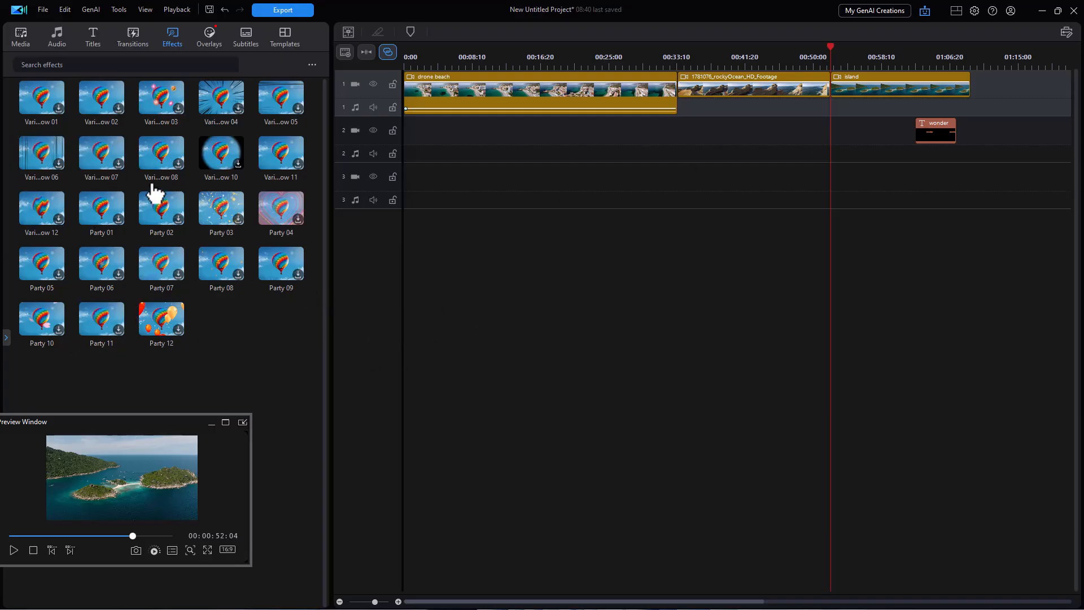
# Restore the Default workspace layout and bring up the available layout choices.
pyautogui.click(957, 9)
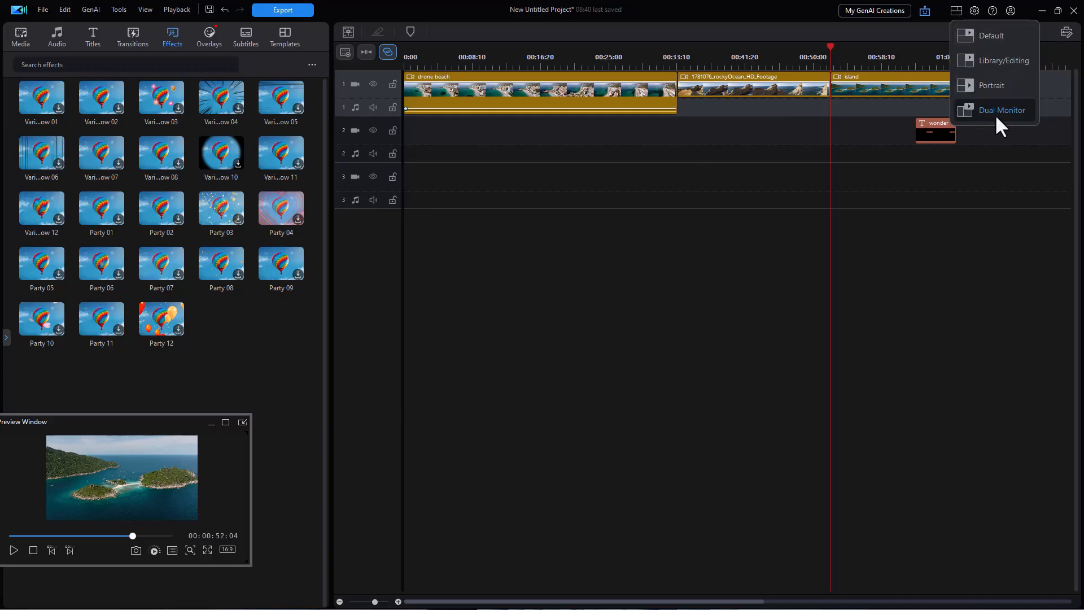
pyautogui.click(991, 35)
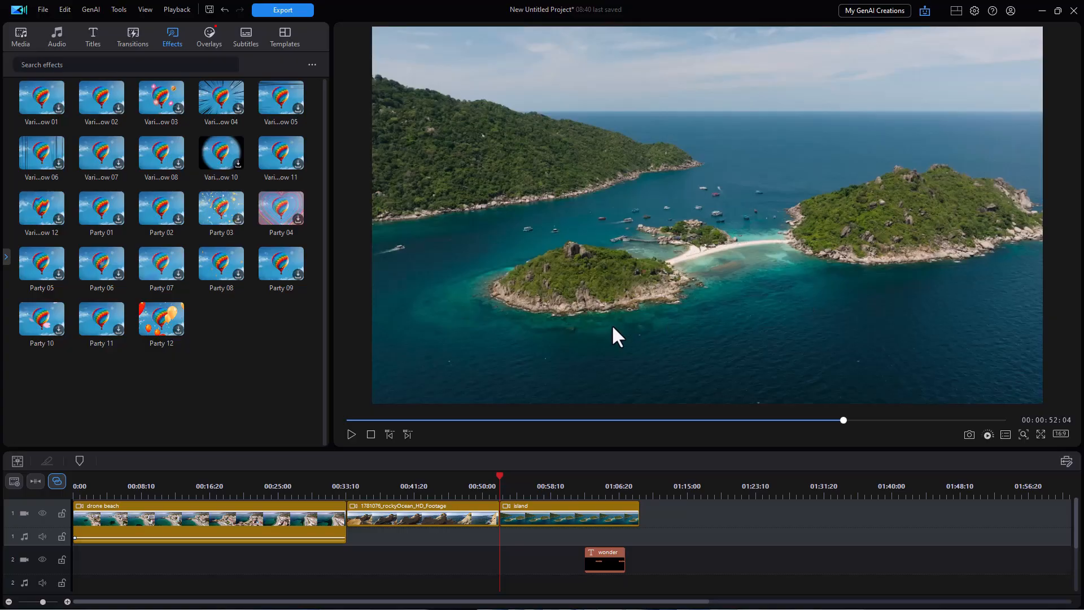
pyautogui.click(957, 15)
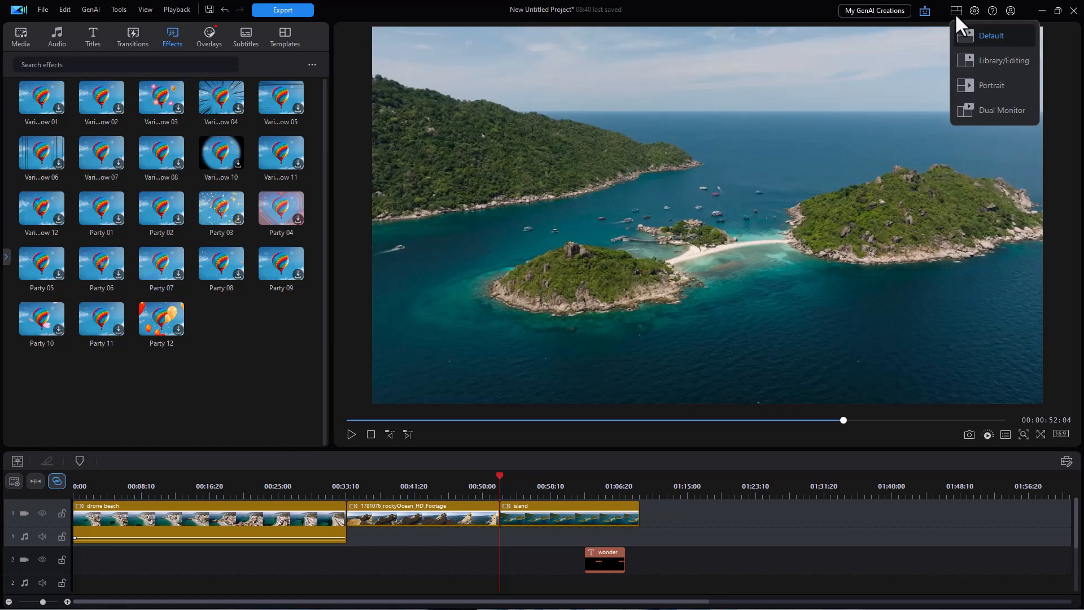